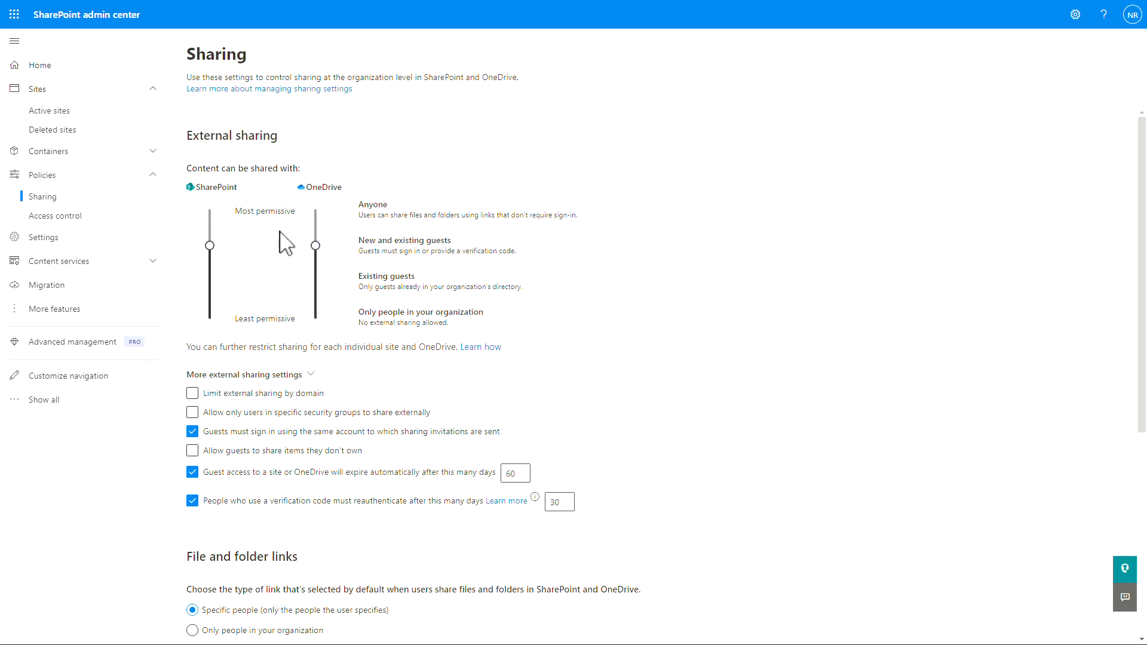
Review the organization sharing levels, 60-day guest expiry and 30-day reauthentication, leaving them unchanged.
{"action": "scroll", "coordinate": [279, 232], "scroll_direction": "down", "scroll_amount": 4}
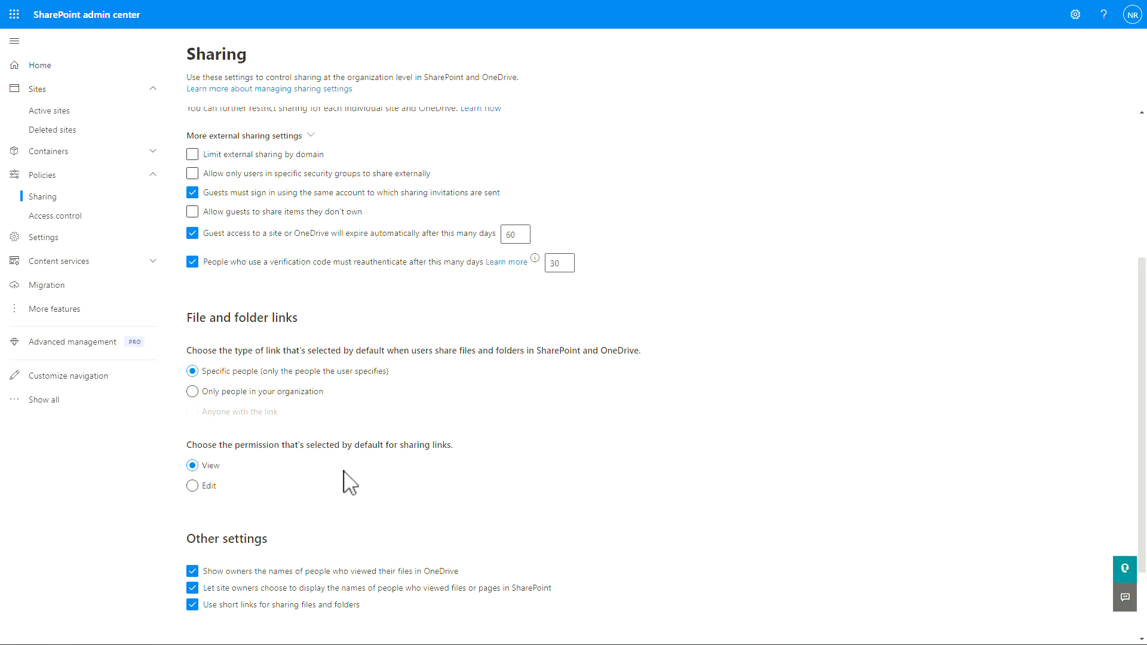
{"action": "scroll", "coordinate": [311, 598], "scroll_direction": "up", "scroll_amount": 4}
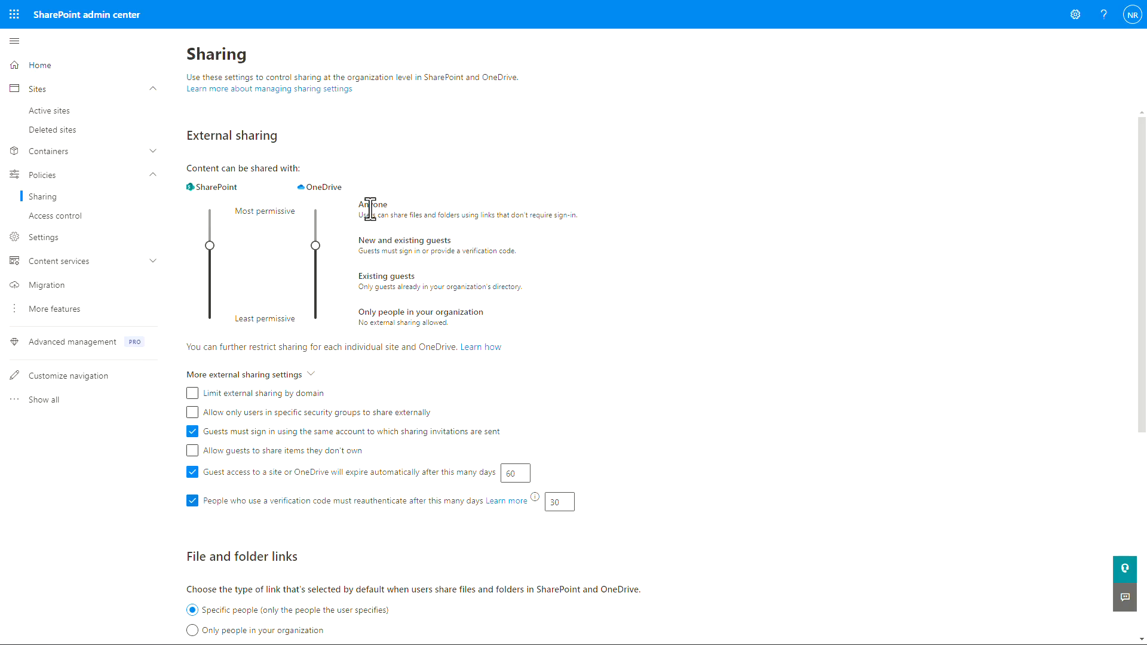
{"action": "left_click_drag", "start_coordinate": [386, 207], "coordinate": [490, 240]}
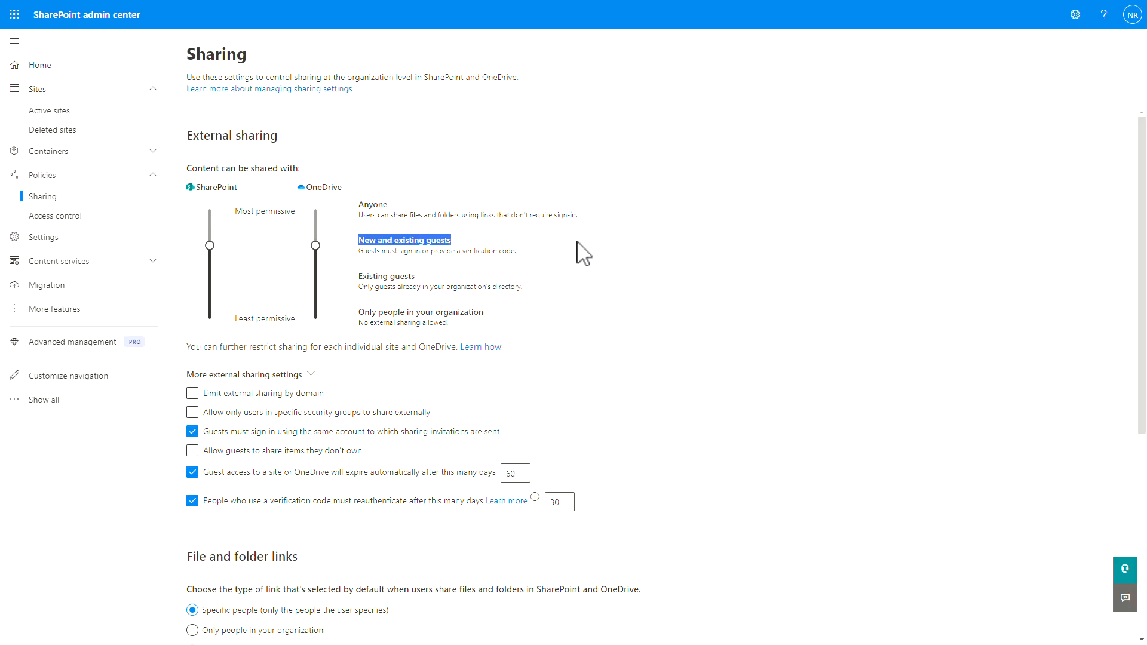
{"action": "left_click", "coordinate": [520, 251]}
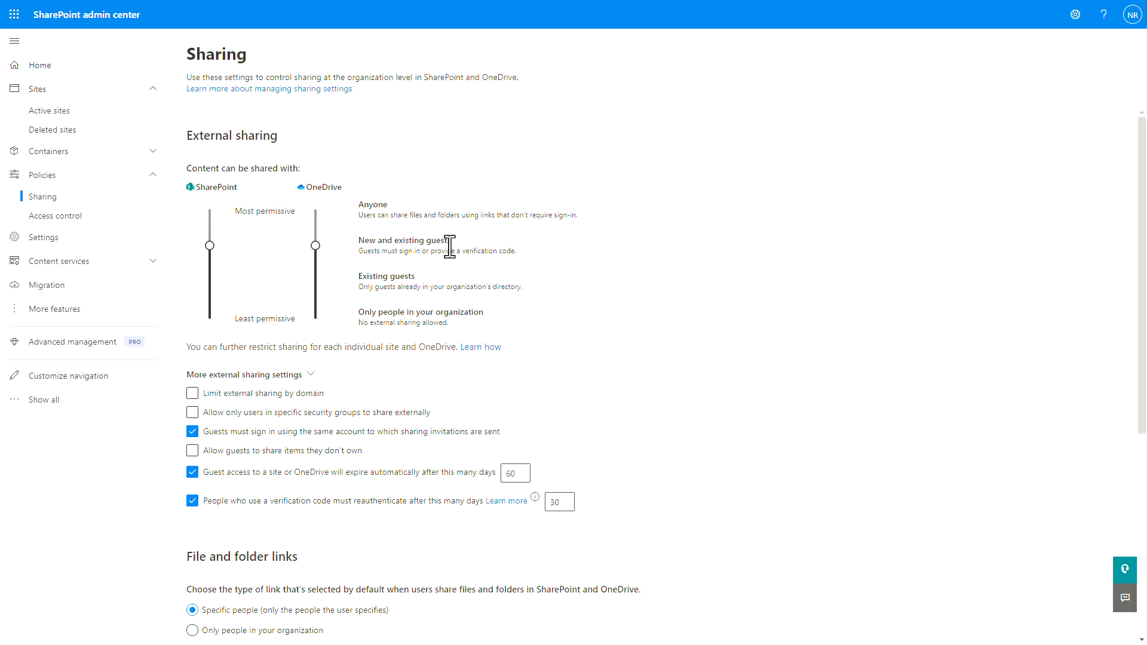
{"action": "left_click_drag", "start_coordinate": [234, 211], "coordinate": [308, 224]}
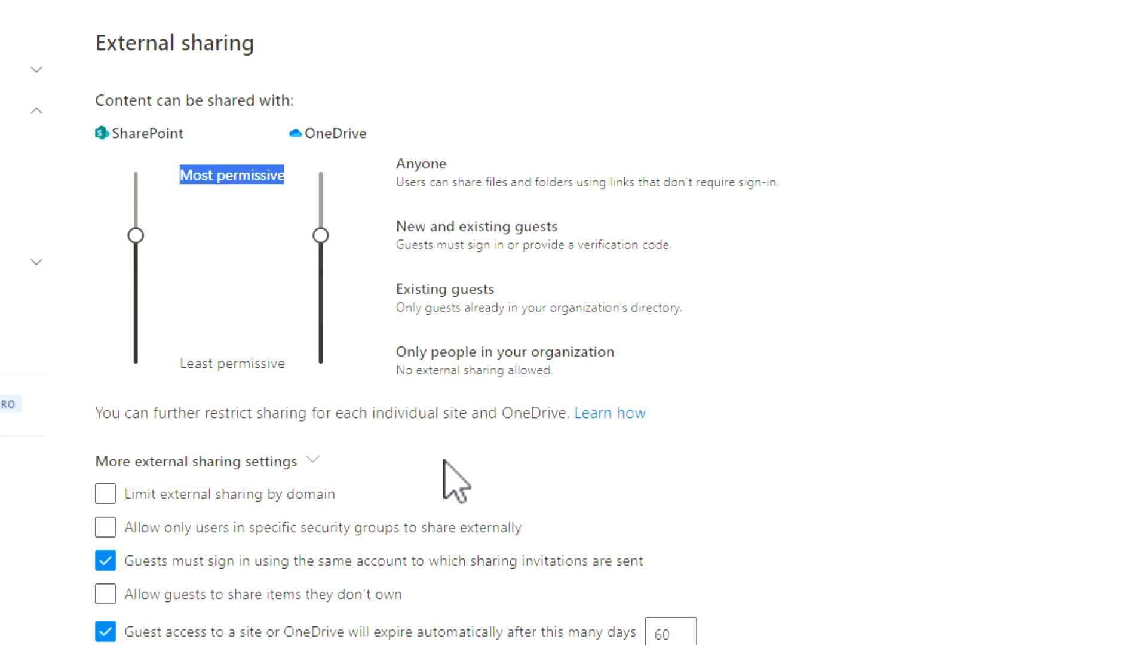
{"action": "scroll", "coordinate": [448, 476], "scroll_direction": "down", "scroll_amount": 3}
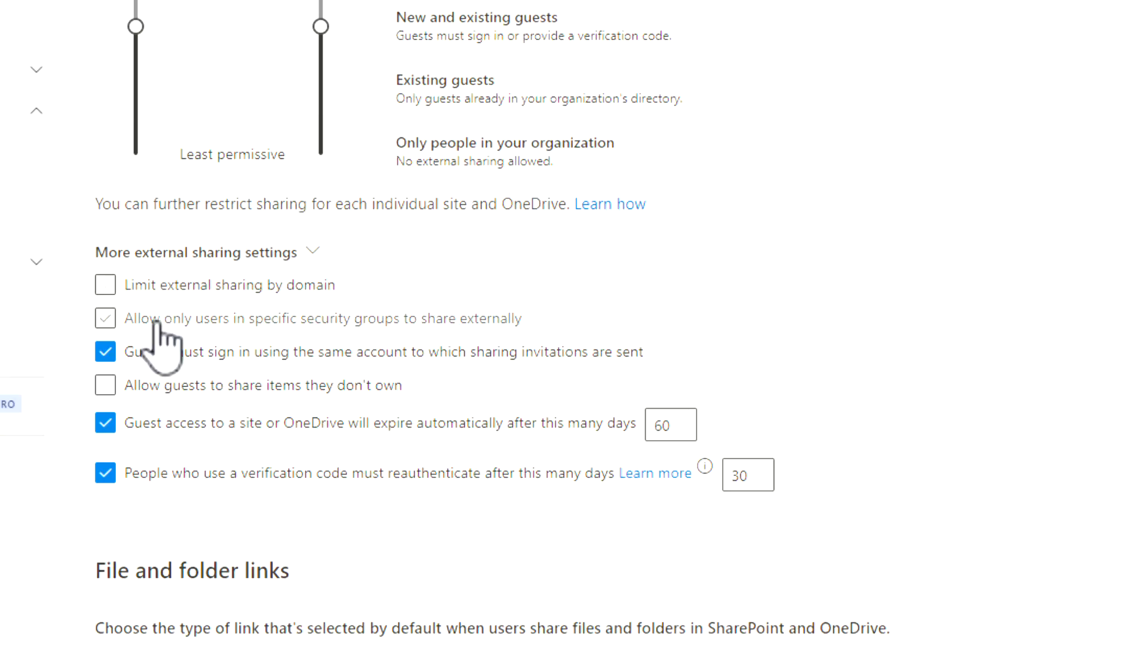
{"action": "scroll", "coordinate": [328, 358], "scroll_direction": "up", "scroll_amount": 3}
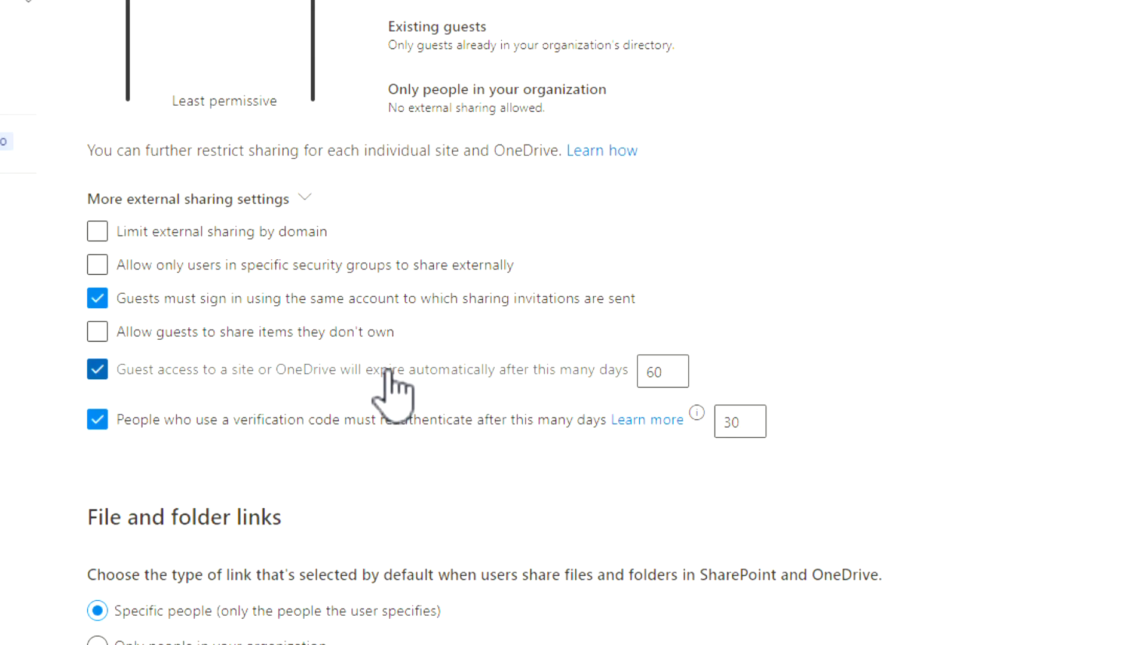
{"action": "double_click", "coordinate": [661, 372]}
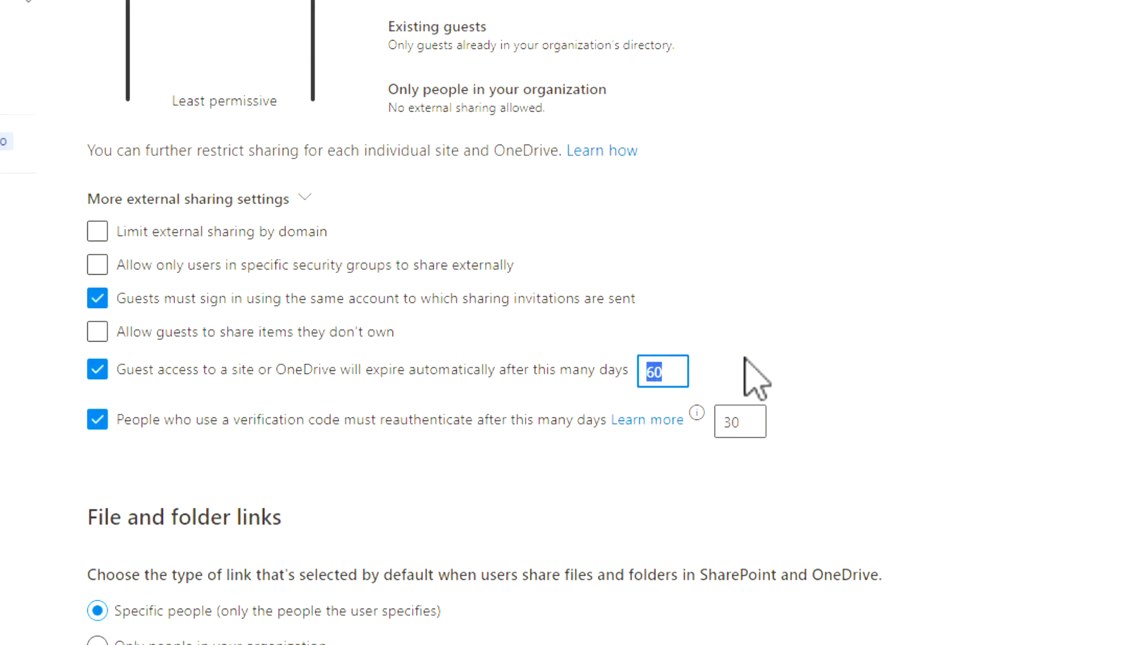
{"action": "left_click", "coordinate": [745, 359]}
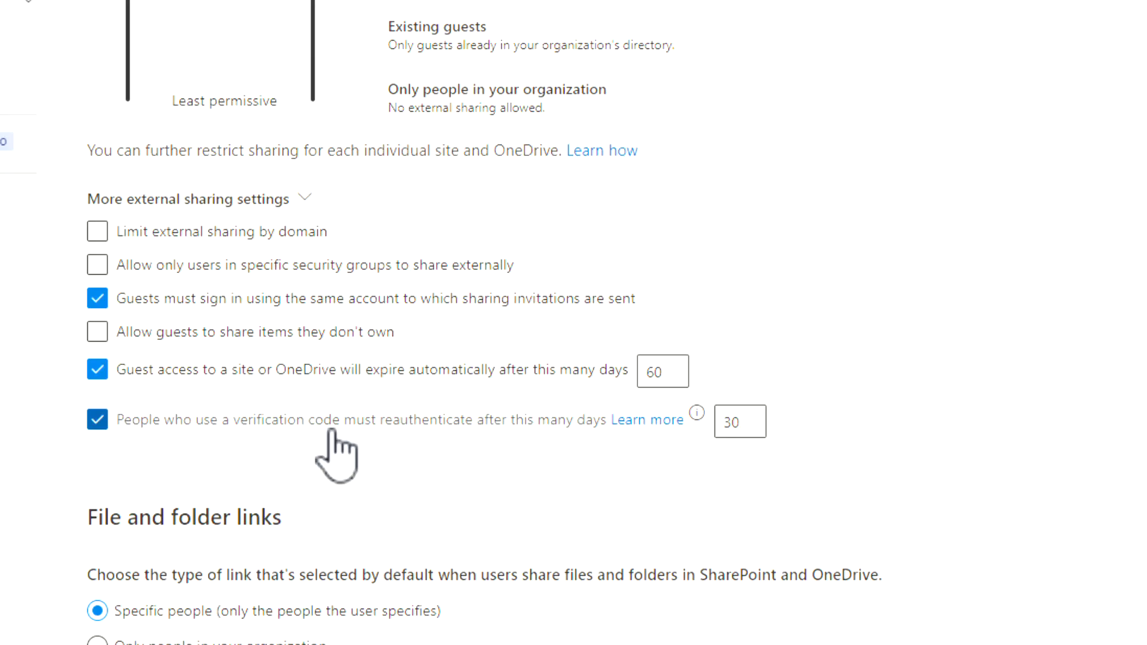
{"action": "left_click_drag", "start_coordinate": [761, 420], "coordinate": [708, 470]}
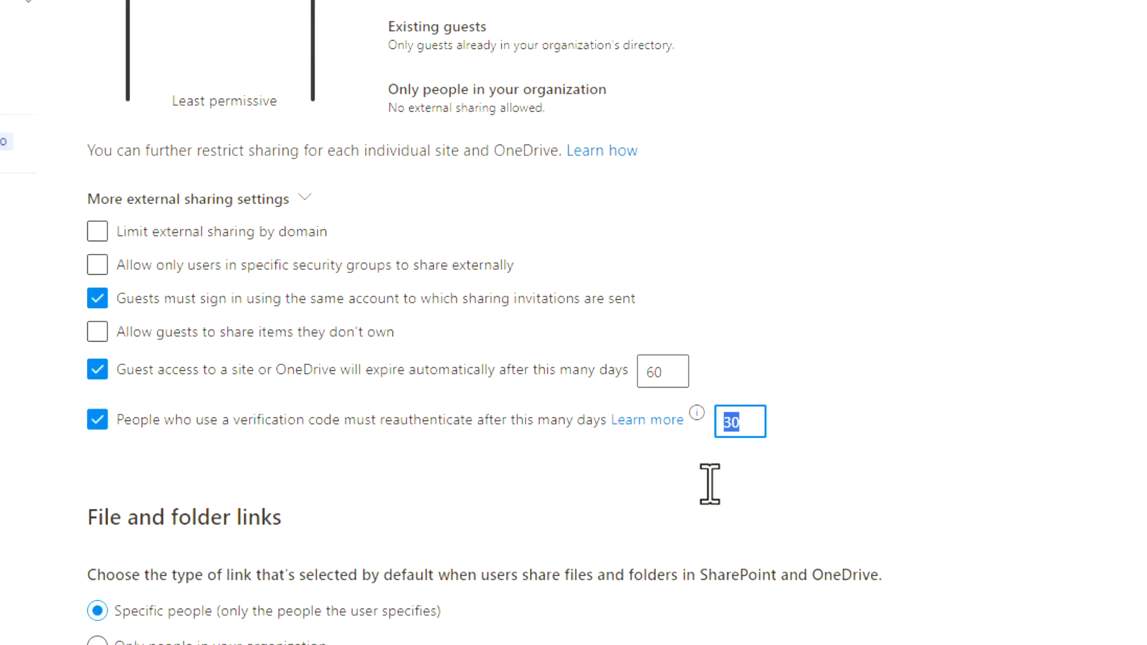
{"action": "left_click", "coordinate": [676, 440]}
Review the File and folder links section of the organization sharing settings.
{"action": "scroll", "coordinate": [681, 469], "scroll_direction": "down", "scroll_amount": 3}
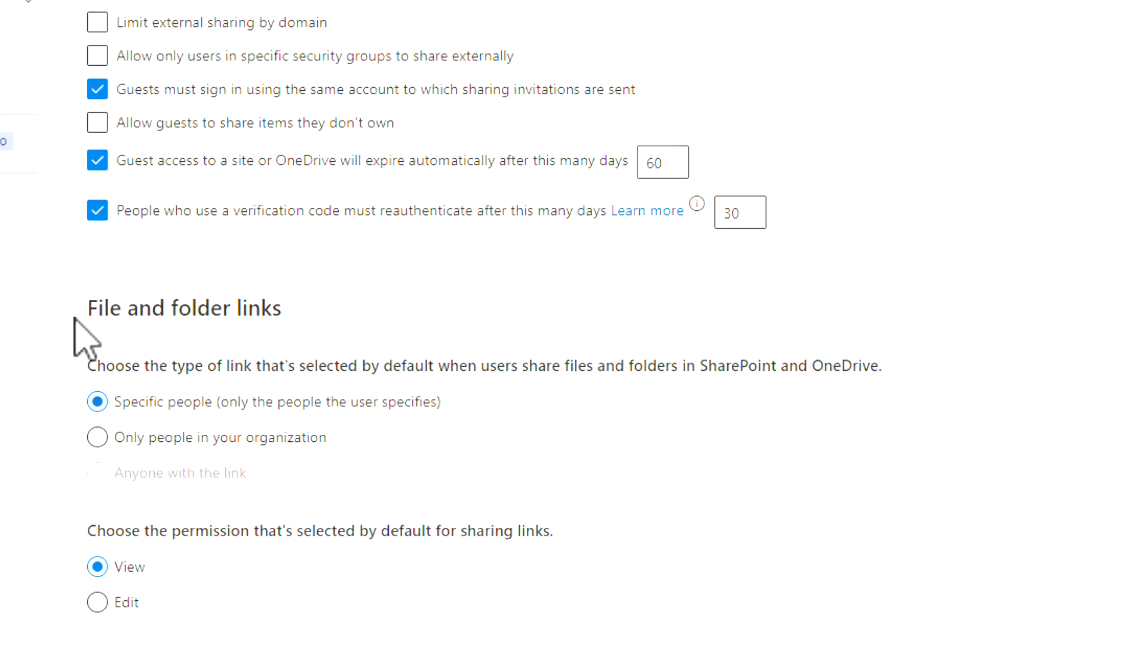
{"action": "left_click_drag", "start_coordinate": [74, 320], "coordinate": [314, 326]}
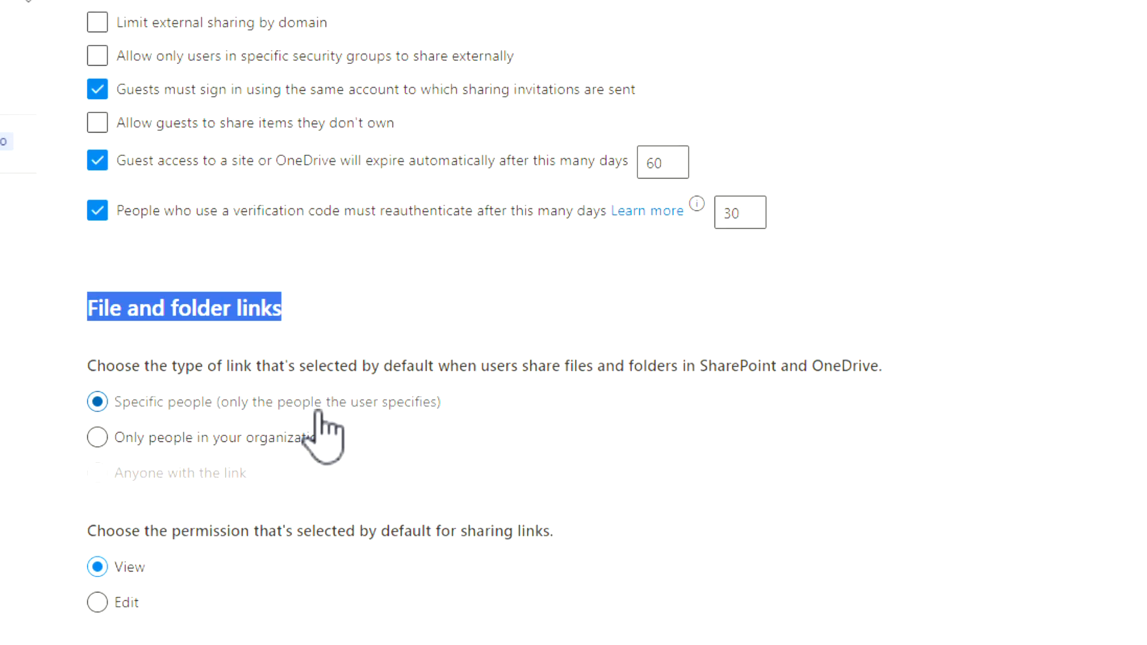
{"action": "scroll", "coordinate": [349, 409], "scroll_direction": "down", "scroll_amount": 3}
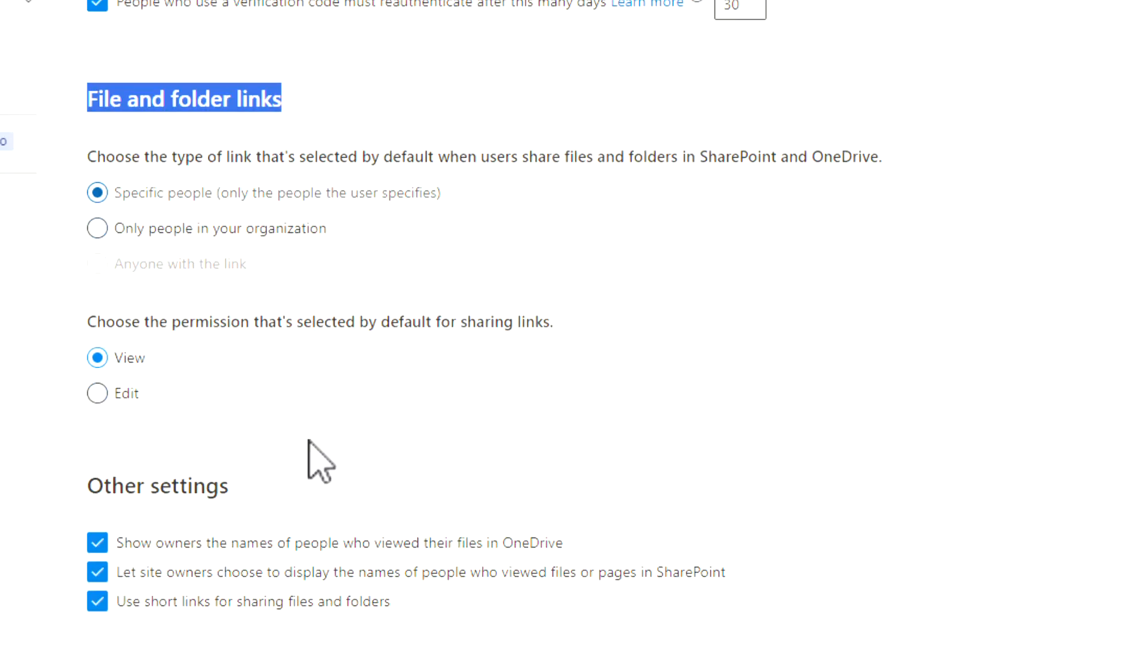
{"action": "left_click", "coordinate": [125, 395]}
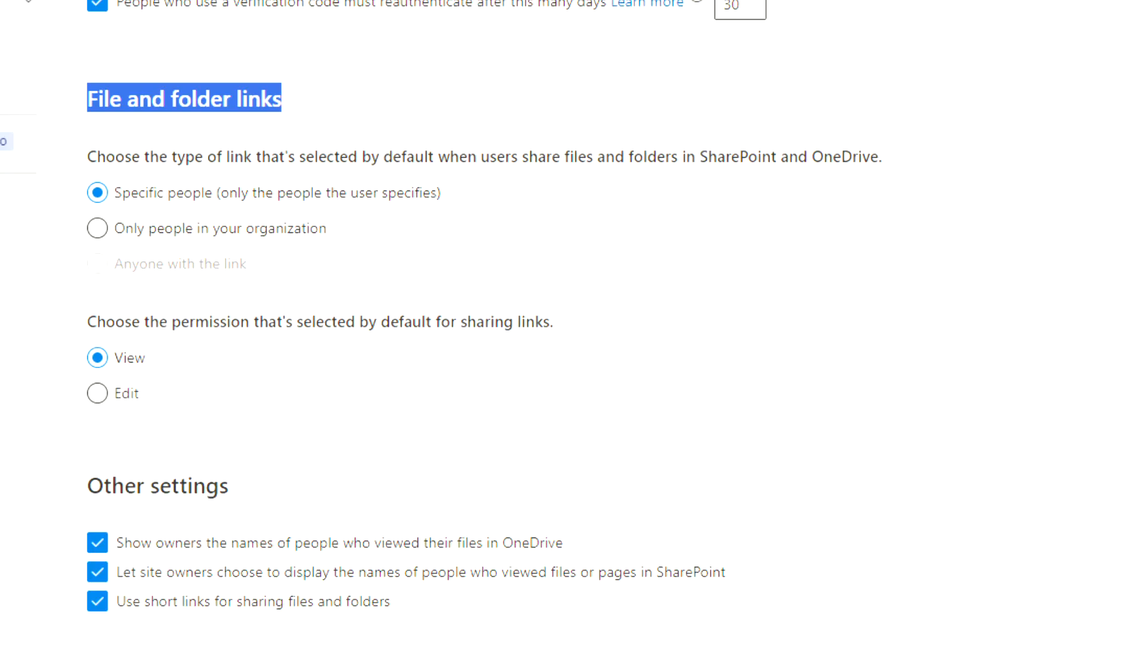
{"action": "left_click", "coordinate": [495, 352]}
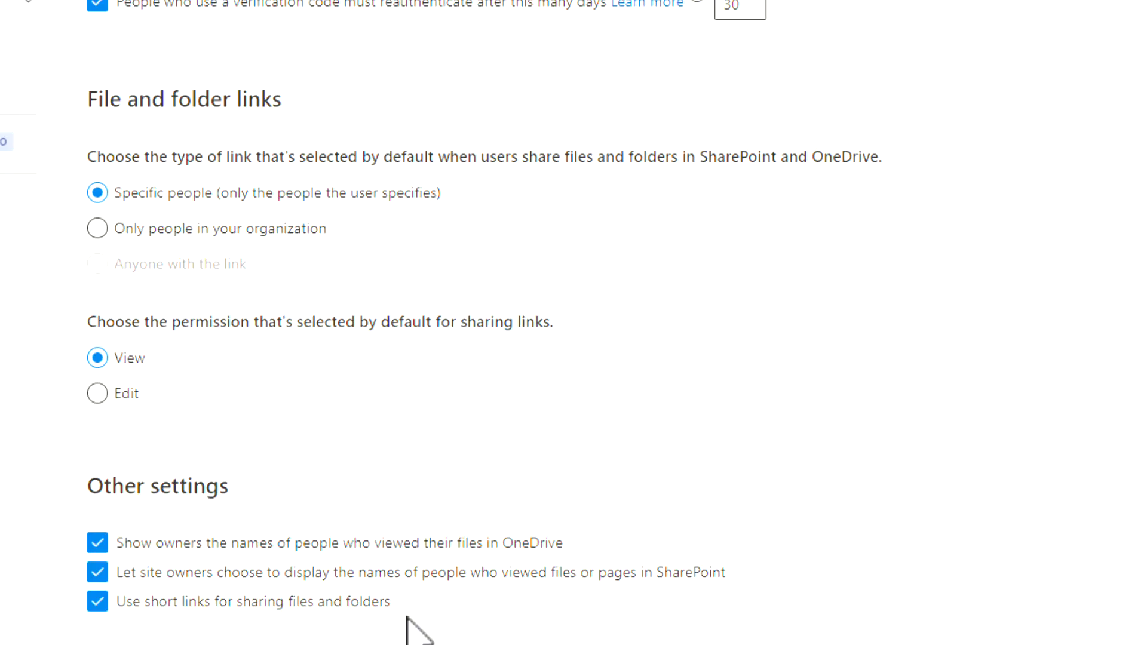
{"action": "scroll", "coordinate": [408, 621], "scroll_direction": "up", "scroll_amount": 3}
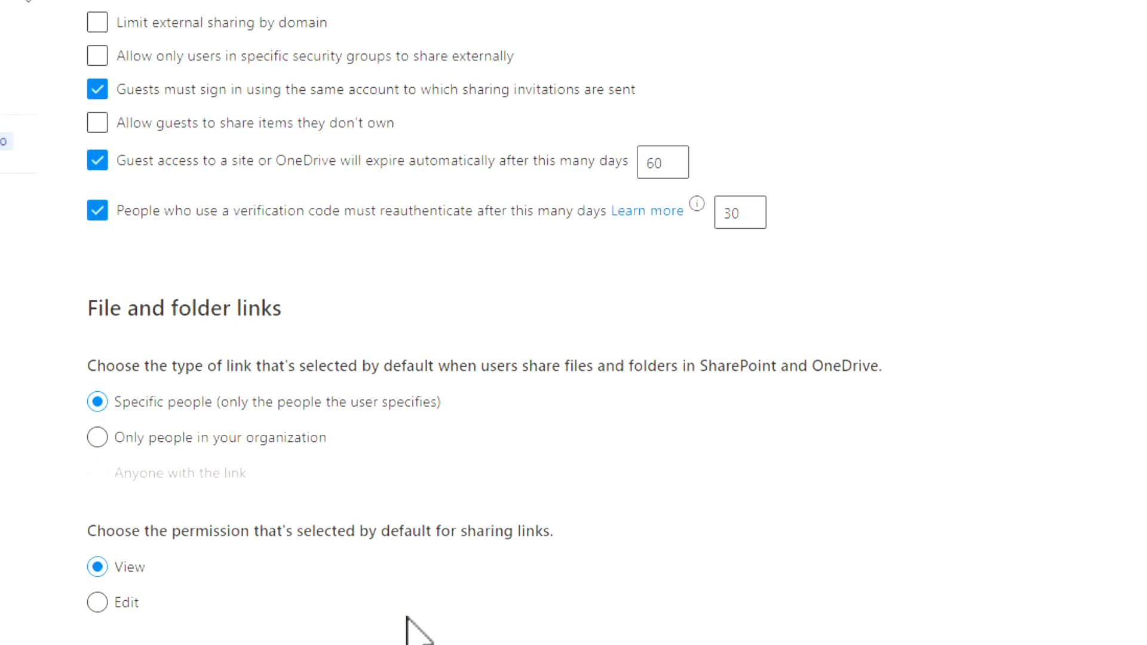
{"action": "scroll", "coordinate": [410, 628], "scroll_direction": "down", "scroll_amount": 6}
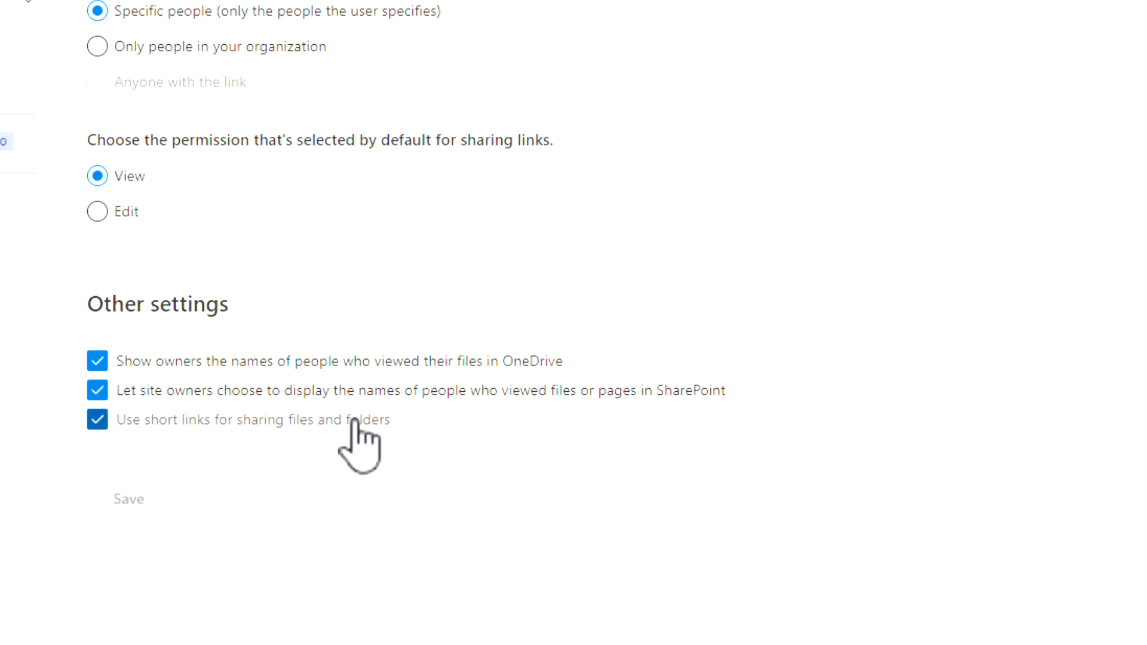
{"action": "scroll", "coordinate": [355, 418], "scroll_direction": "up", "scroll_amount": 10}
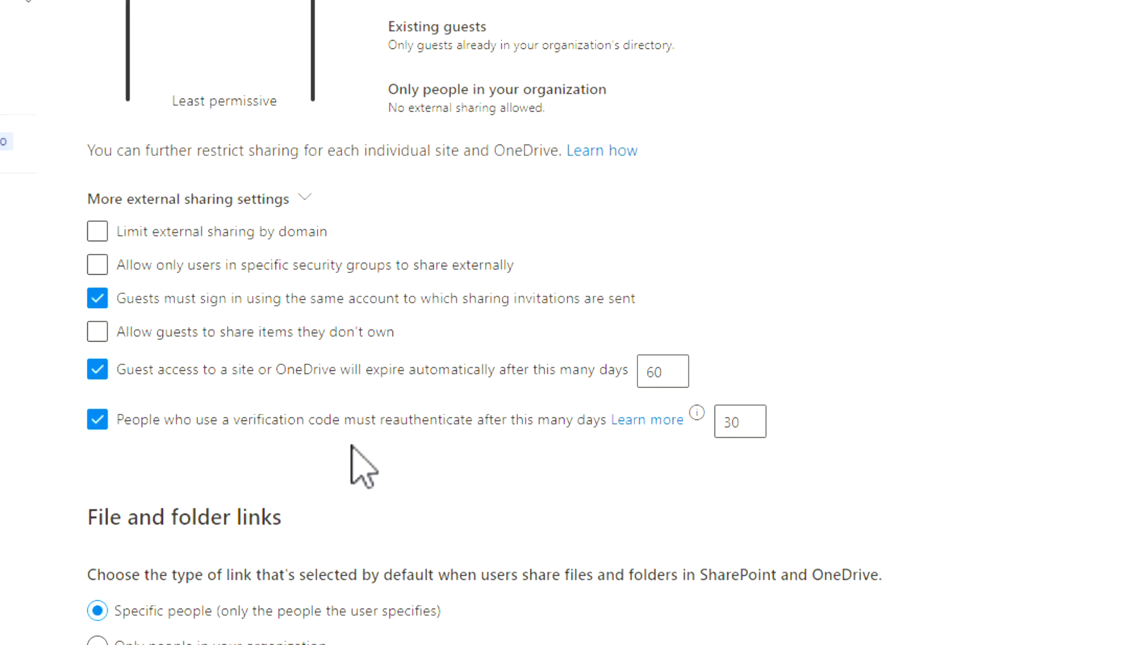
{"action": "scroll", "coordinate": [364, 468], "scroll_direction": "down", "scroll_amount": 6}
{"action": "scroll", "coordinate": [221, 308], "scroll_direction": "up", "scroll_amount": 3}
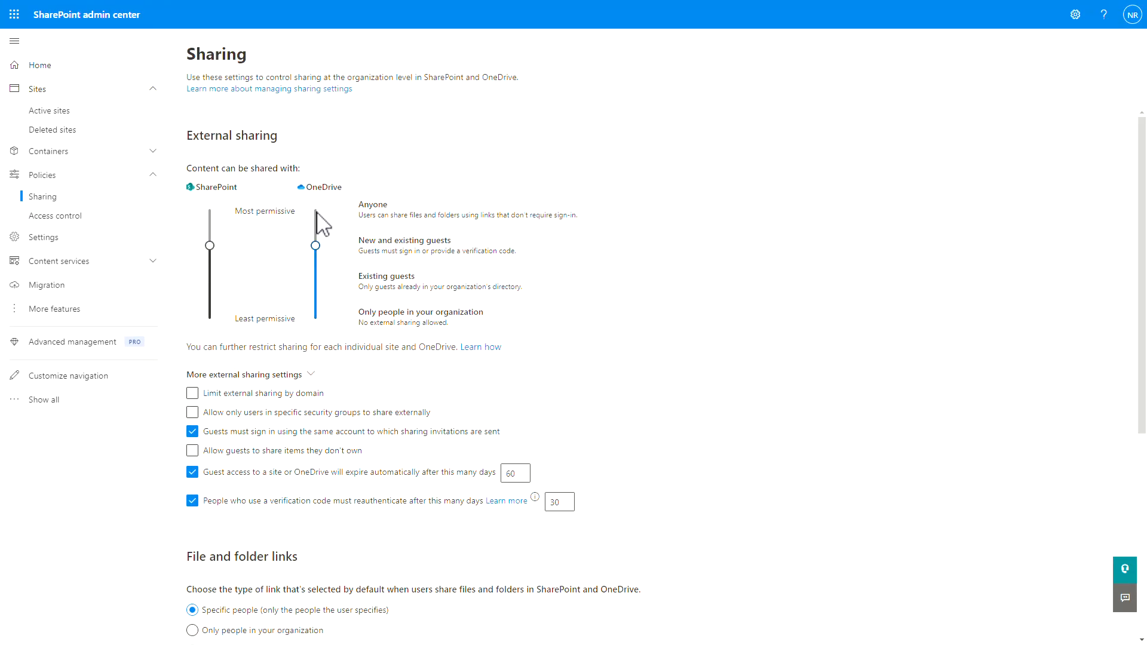
Open the Communication site's details from Active sites and view its Settings.
{"action": "left_click", "coordinate": [47, 111]}
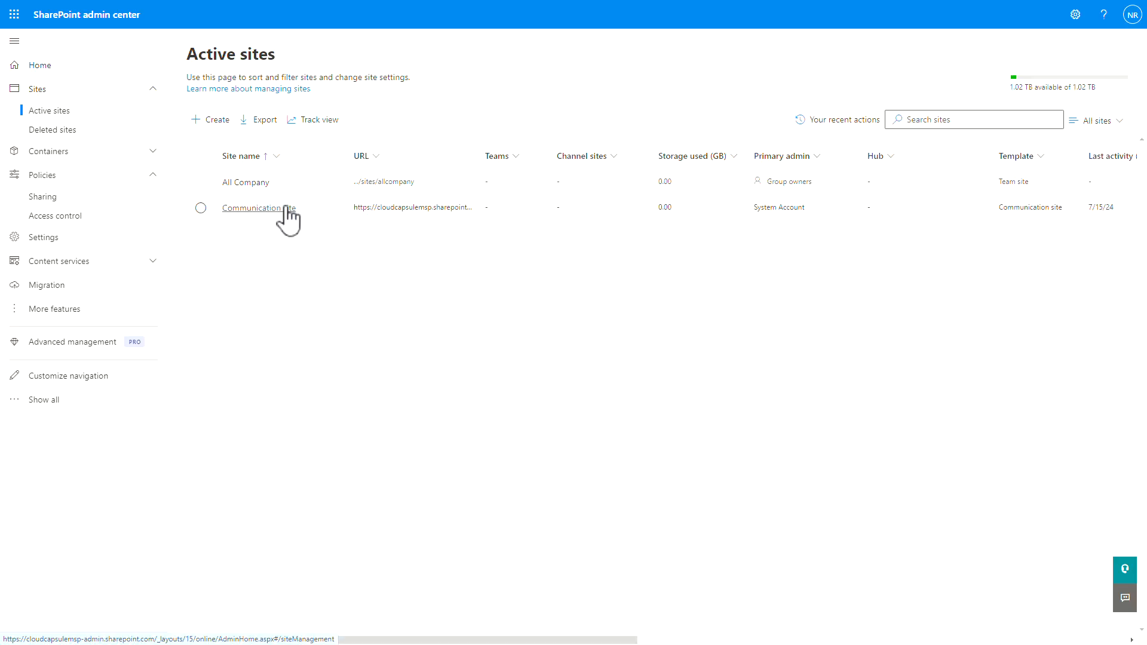
{"action": "left_click", "coordinate": [289, 212]}
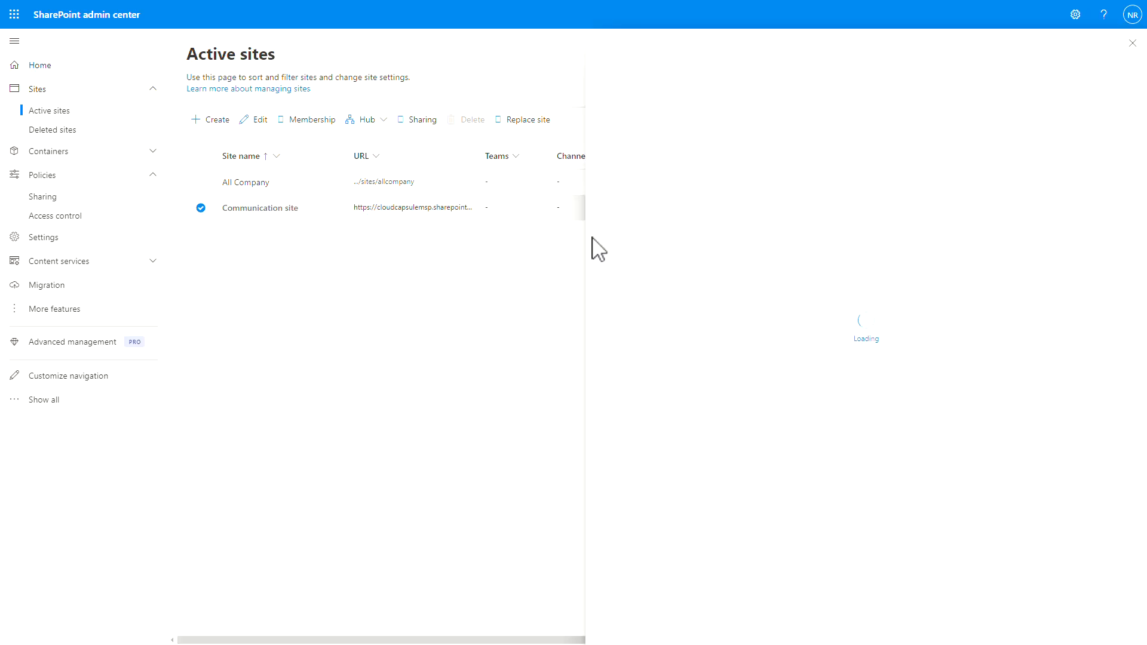
{"action": "left_click", "coordinate": [736, 133]}
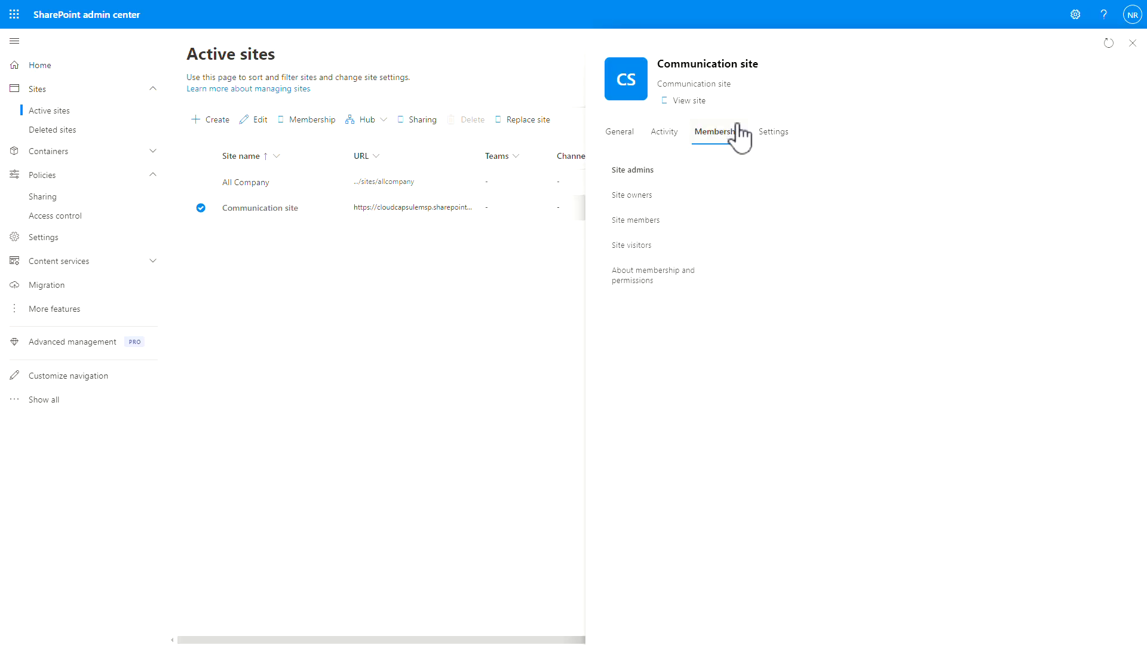
{"action": "left_click", "coordinate": [774, 134]}
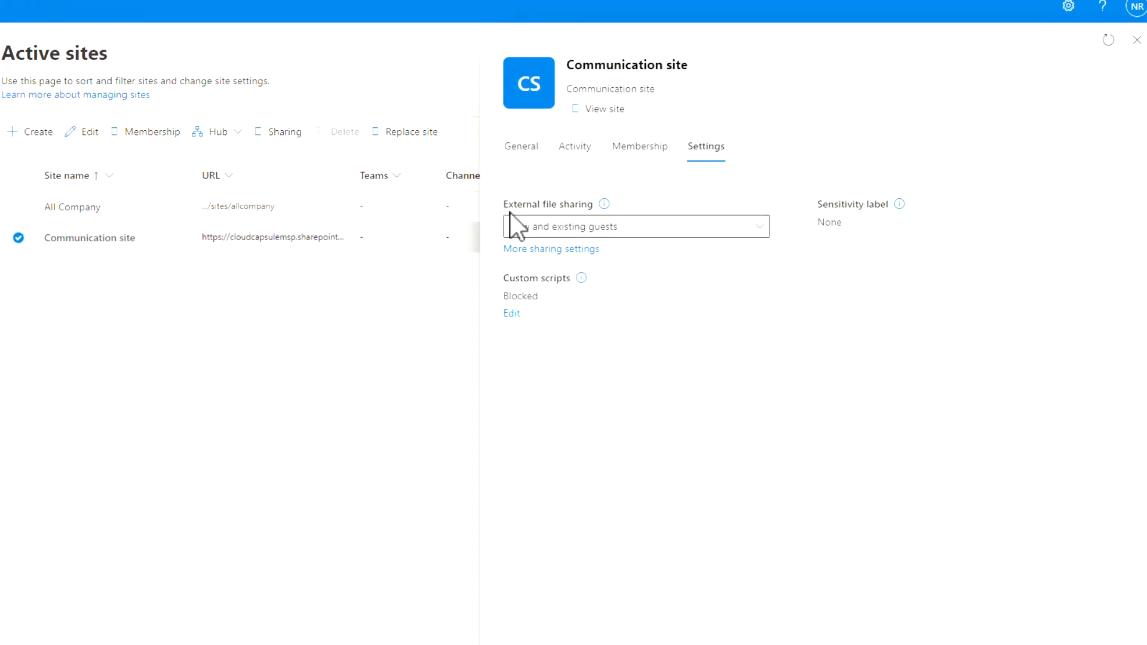
Set the site's External file sharing to 'Only people in your organization'.
{"action": "left_click_drag", "start_coordinate": [603, 180], "coordinate": [678, 182]}
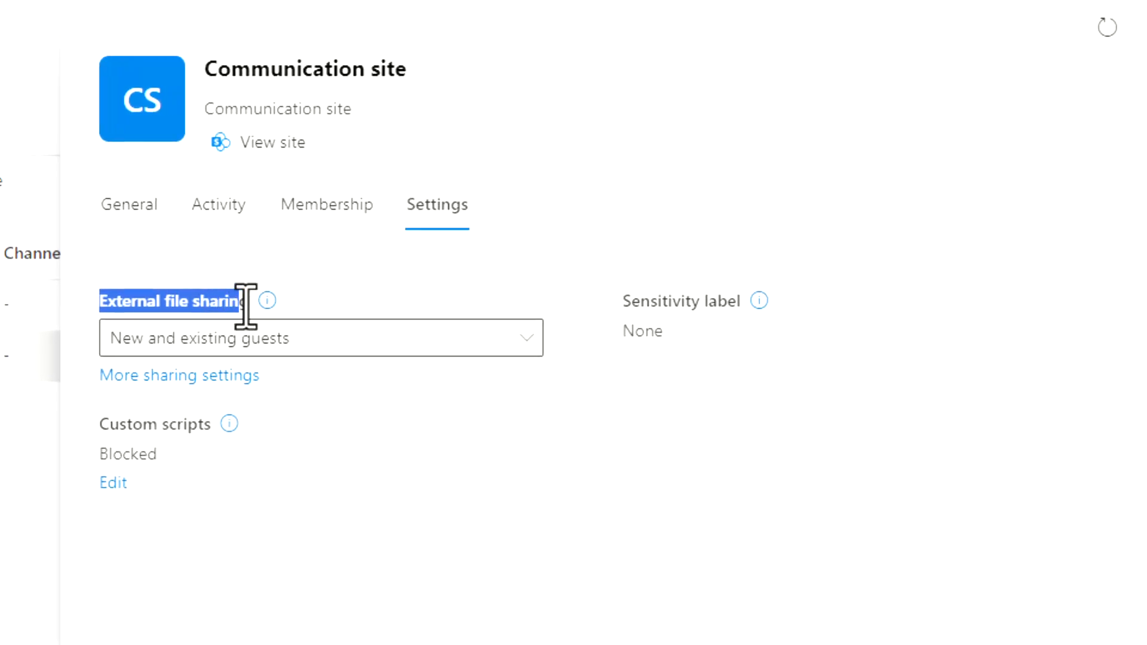
{"action": "mouse_move", "coordinate": [267, 302]}
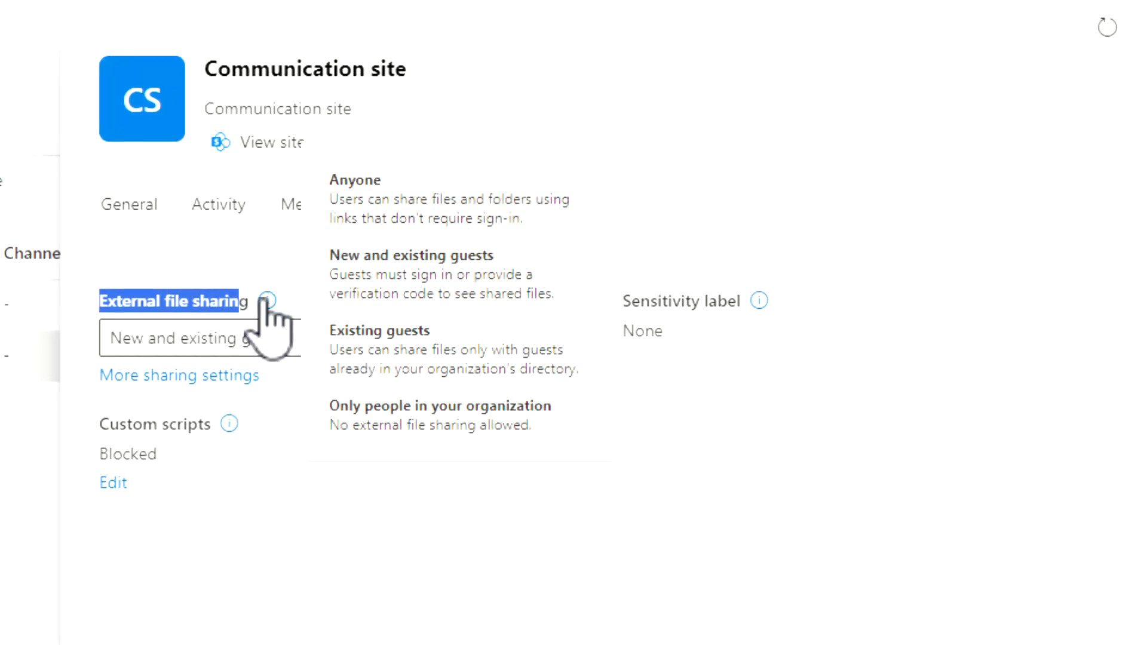
{"action": "left_click", "coordinate": [257, 352]}
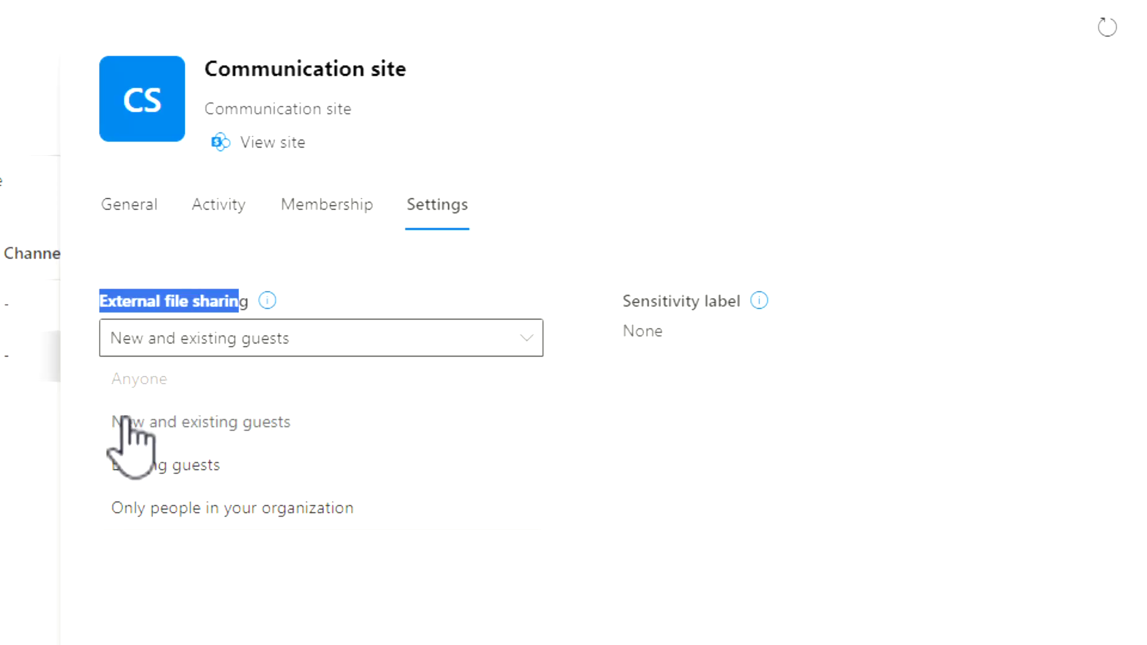
{"action": "left_click", "coordinate": [121, 378]}
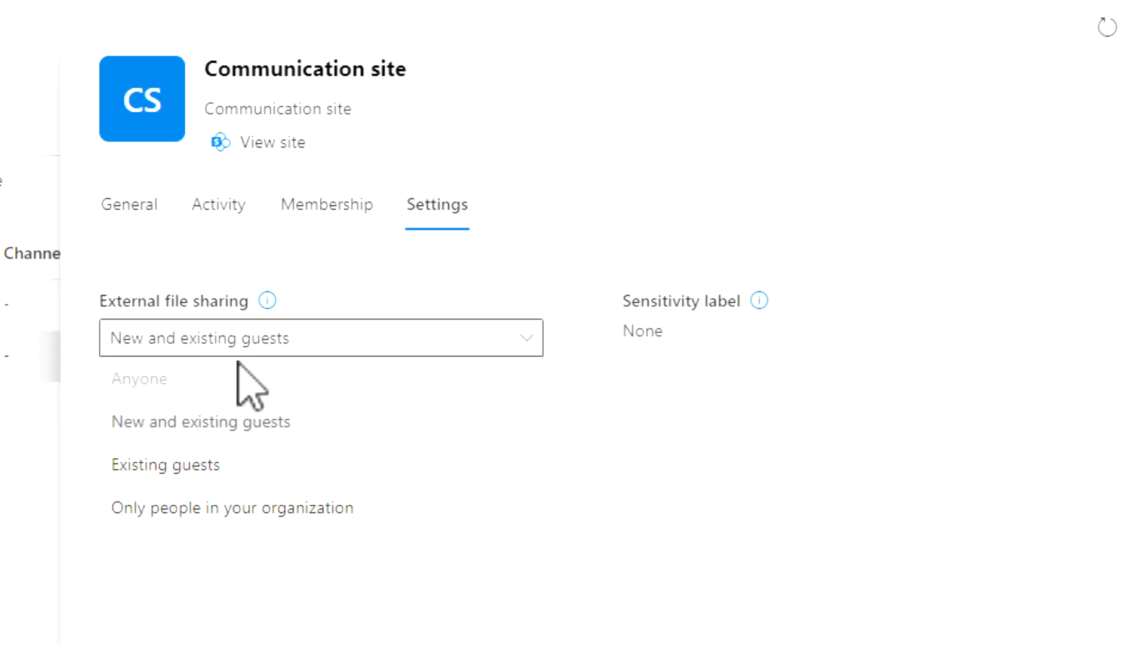
{"action": "left_click", "coordinate": [370, 512]}
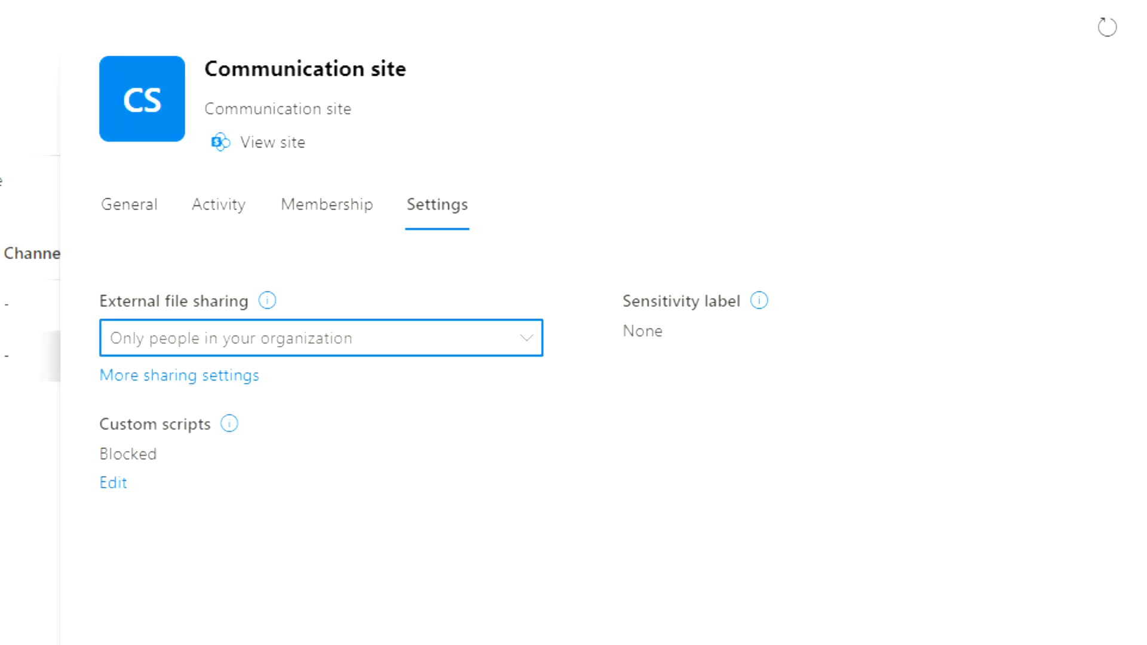
{"action": "left_click", "coordinate": [163, 376]}
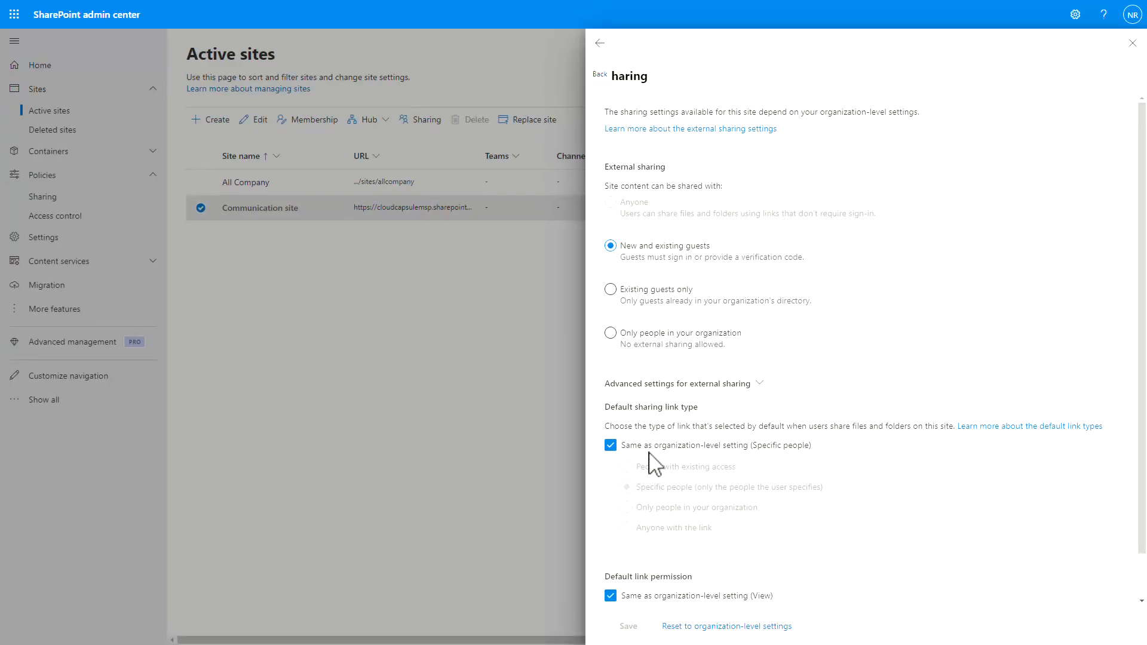
Uncheck 'Same as organization-level setting' for the site's default sharing link type.
{"action": "left_click", "coordinate": [661, 447]}
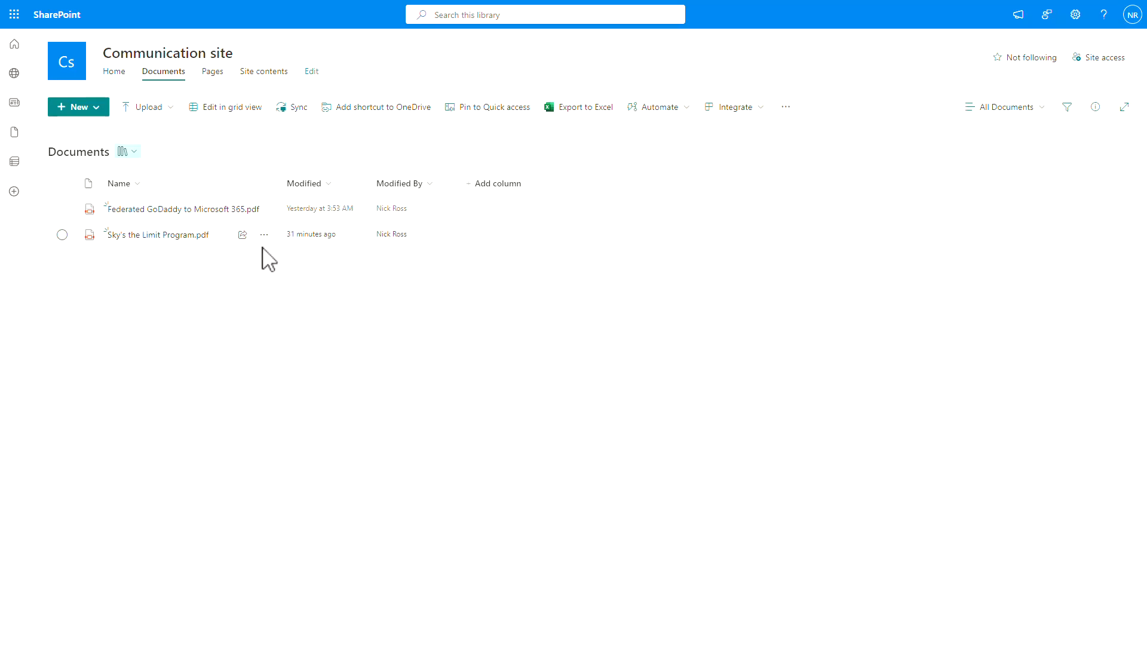
Copy a link to Sky's the Limit Program.pdf limited to People you choose, Can view.
{"action": "left_click", "coordinate": [265, 238]}
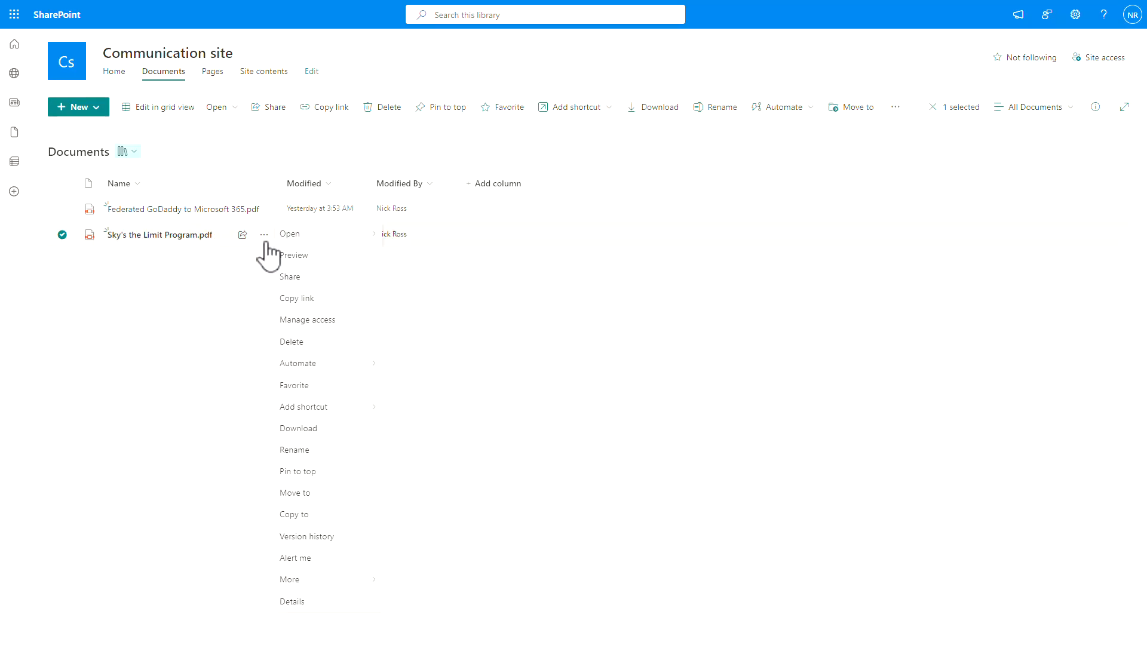
{"action": "left_click", "coordinate": [298, 300]}
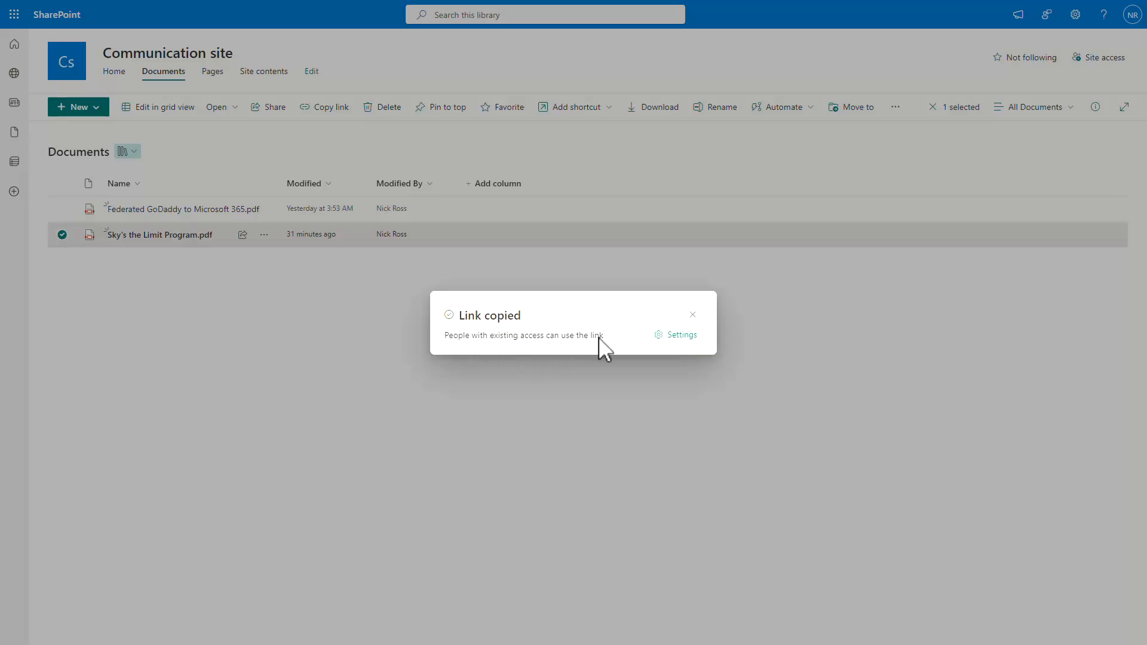
{"action": "left_click", "coordinate": [668, 335]}
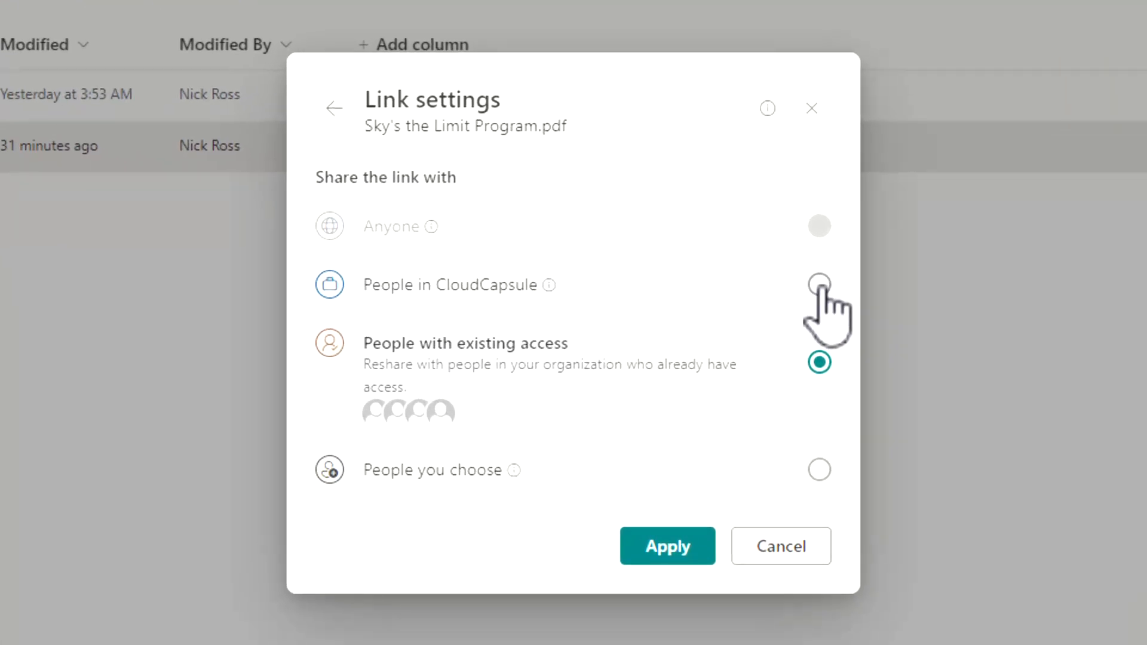
{"action": "left_click", "coordinate": [819, 469]}
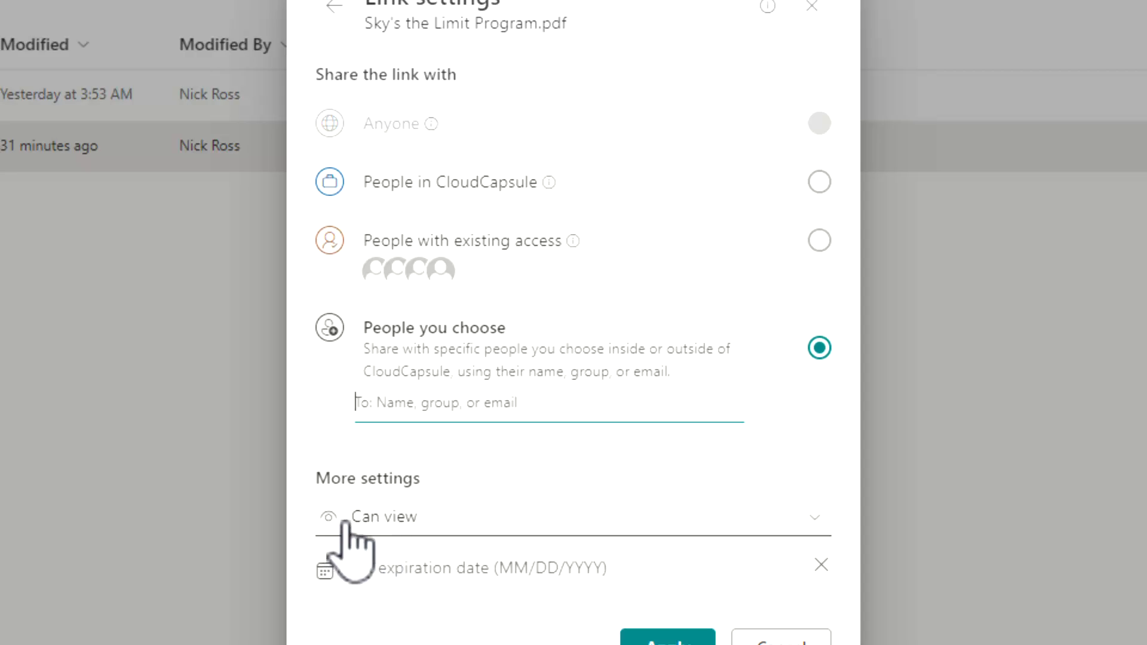
{"action": "left_click", "coordinate": [437, 522]}
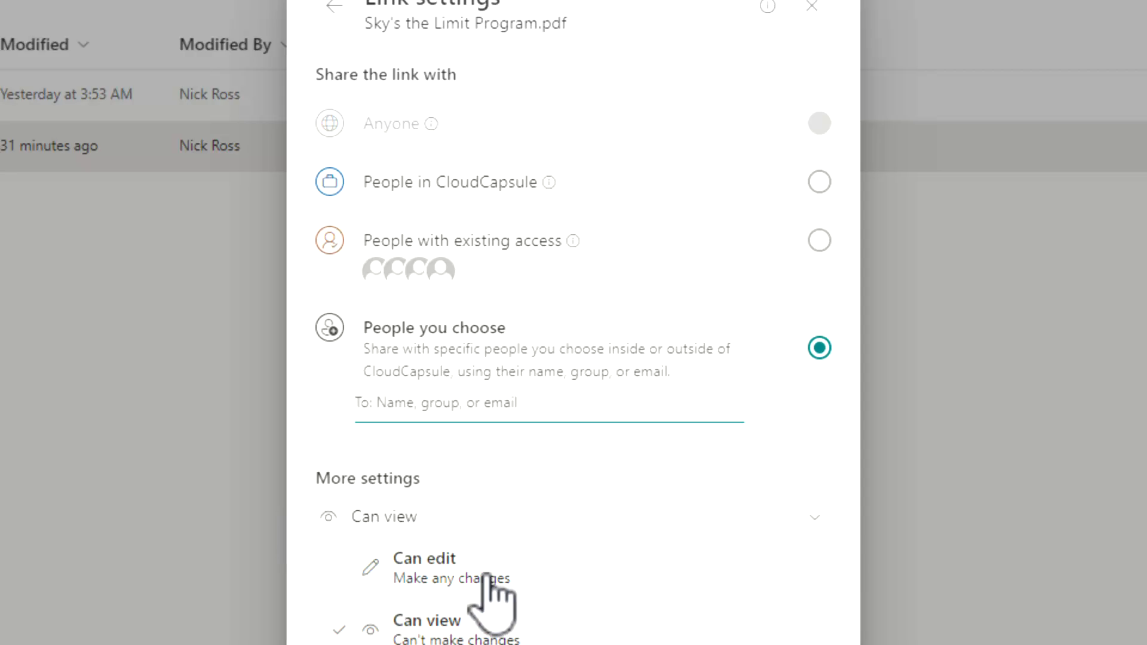
{"action": "left_click", "coordinate": [509, 486]}
Add the external guest's e-mail as the link recipient and apply the settings.
{"action": "left_click", "coordinate": [547, 414]}
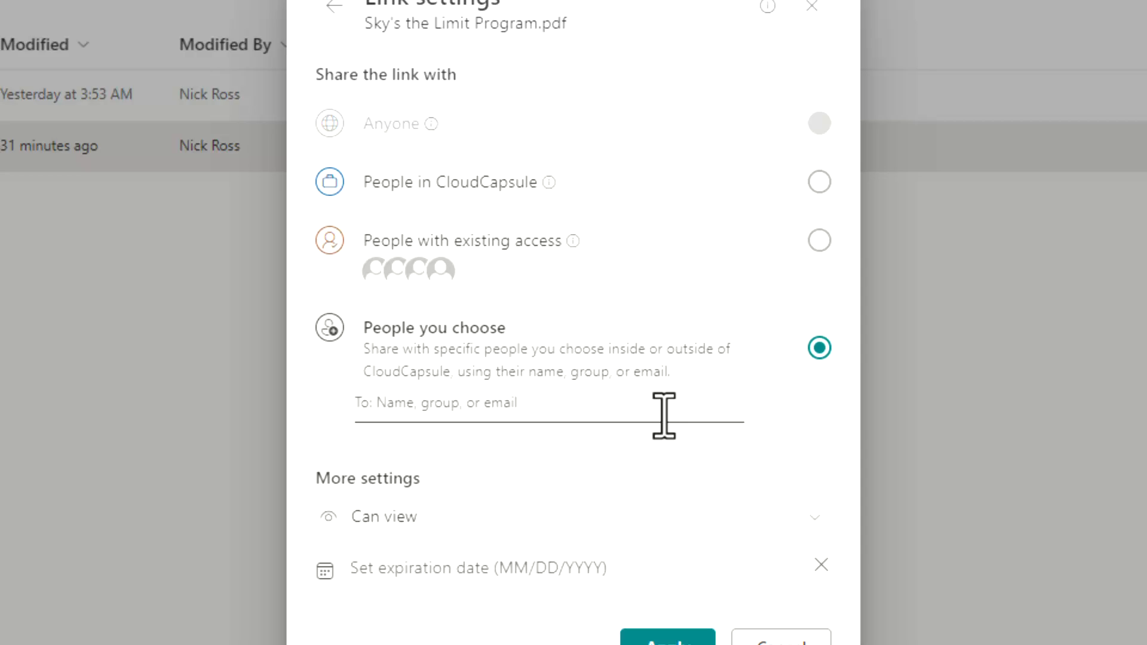
{"action": "key", "text": "ctrl+v"}
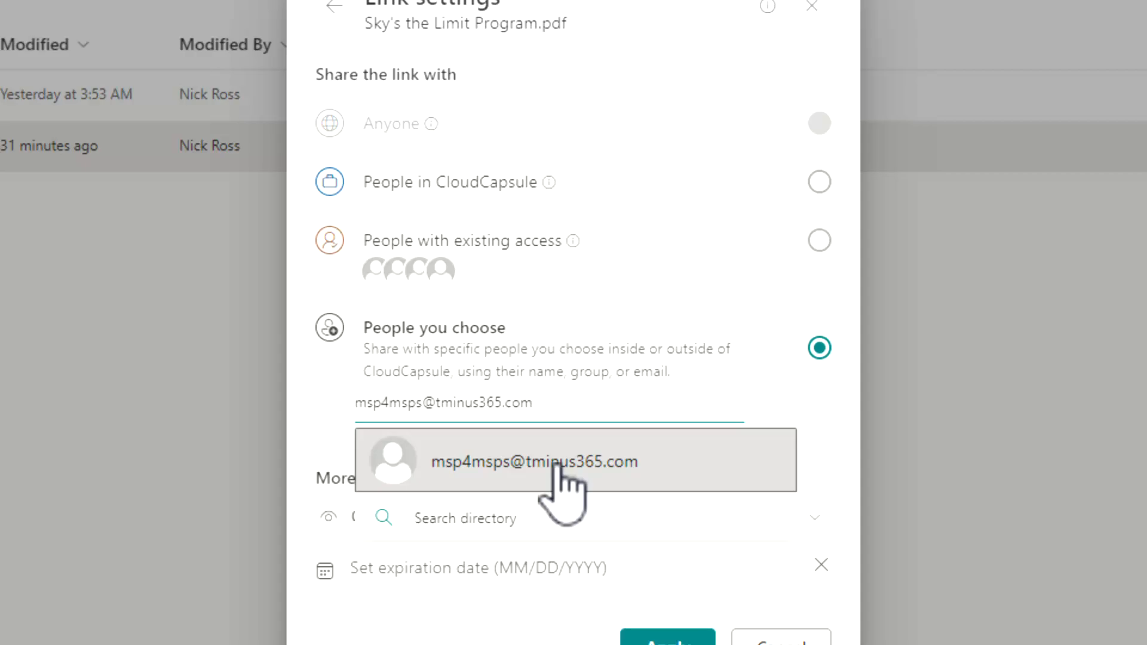
{"action": "left_click", "coordinate": [475, 470]}
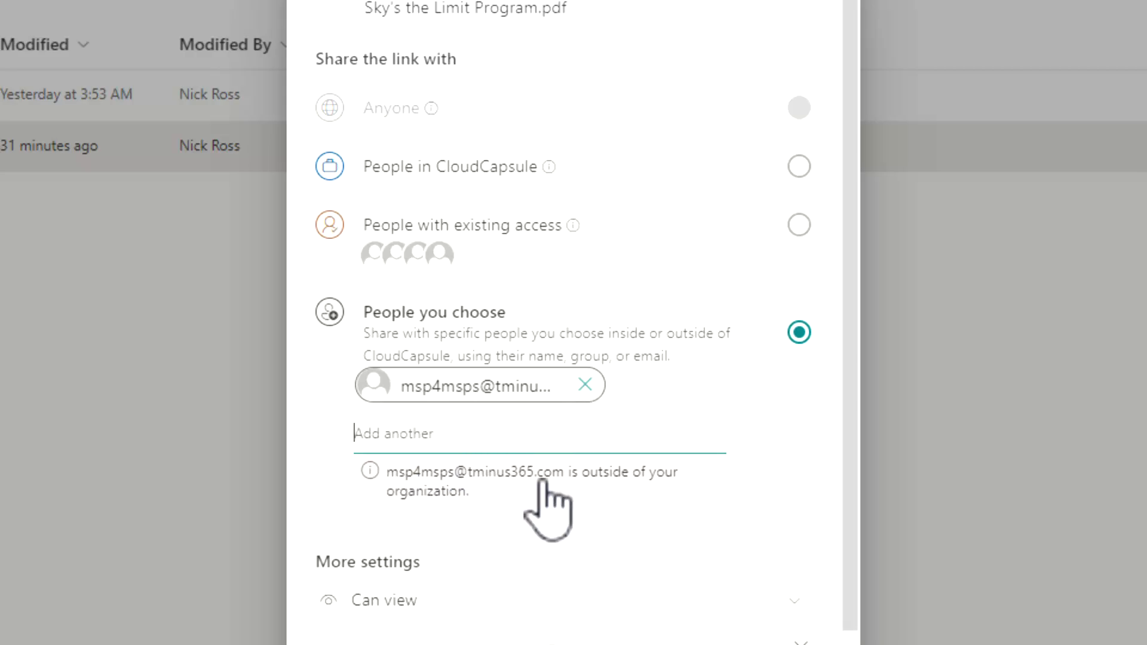
{"action": "scroll", "coordinate": [574, 520], "scroll_direction": "down", "scroll_amount": 1}
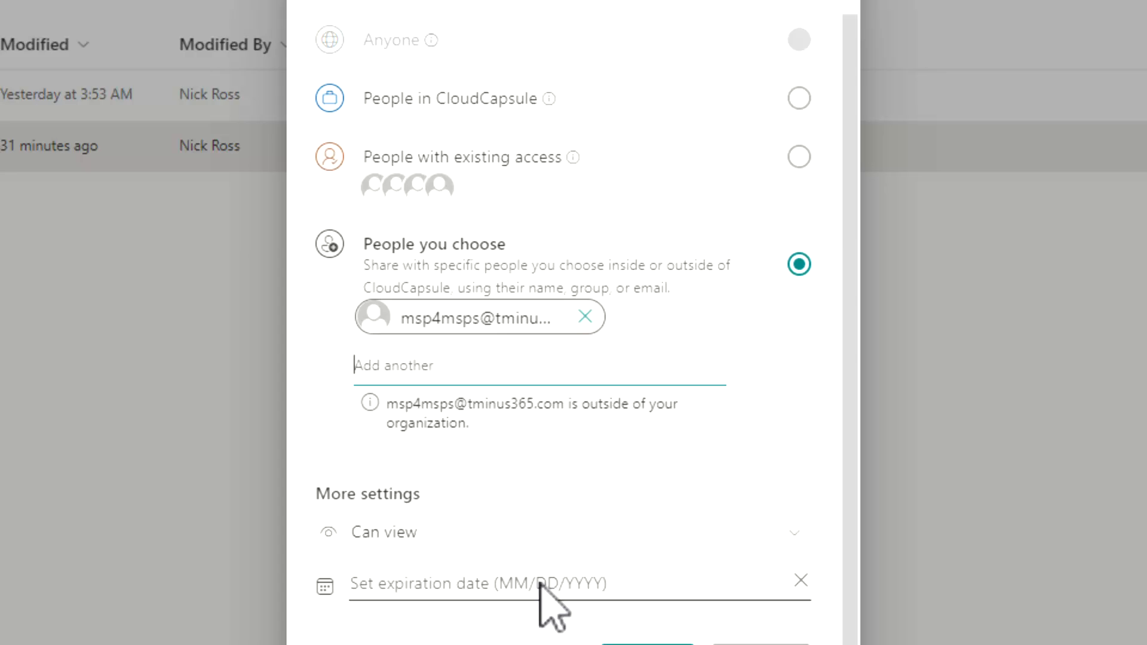
{"action": "scroll", "coordinate": [496, 592], "scroll_direction": "up", "scroll_amount": 1}
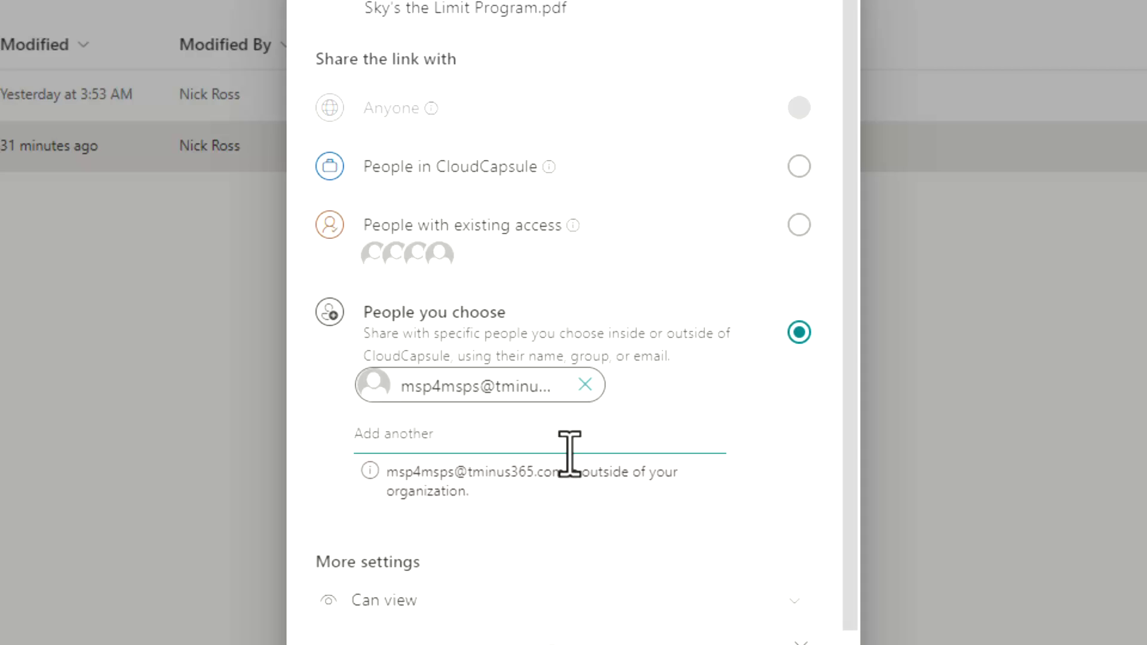
{"action": "scroll", "coordinate": [569, 454], "scroll_direction": "down", "scroll_amount": 1}
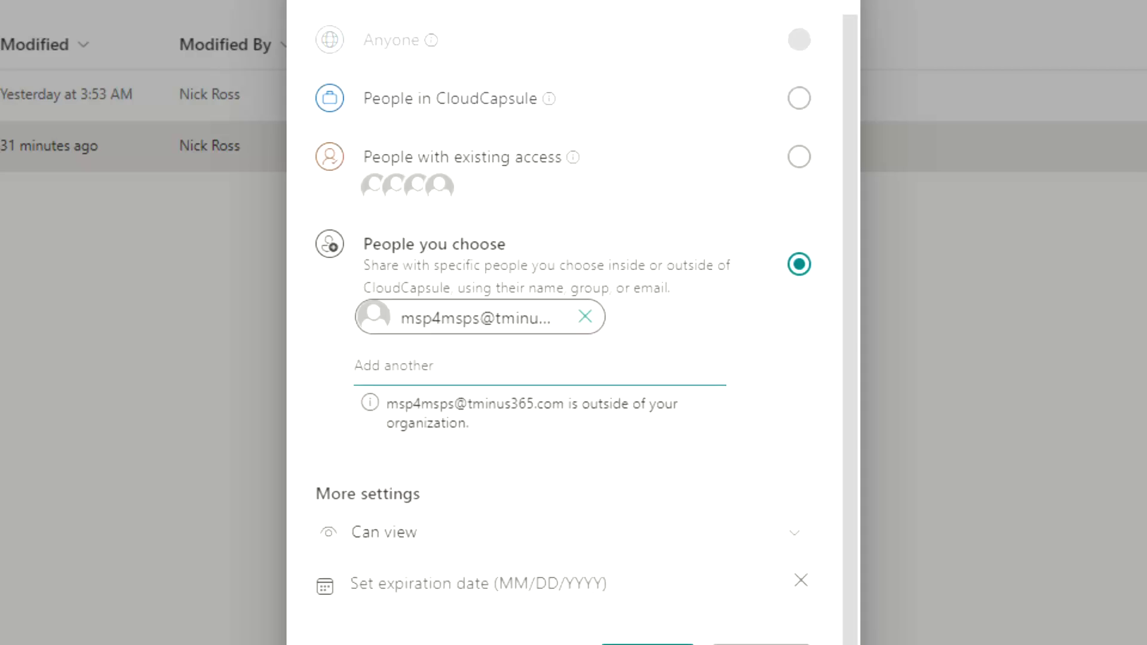
{"action": "scroll", "coordinate": [604, 443], "scroll_direction": "up", "scroll_amount": 1}
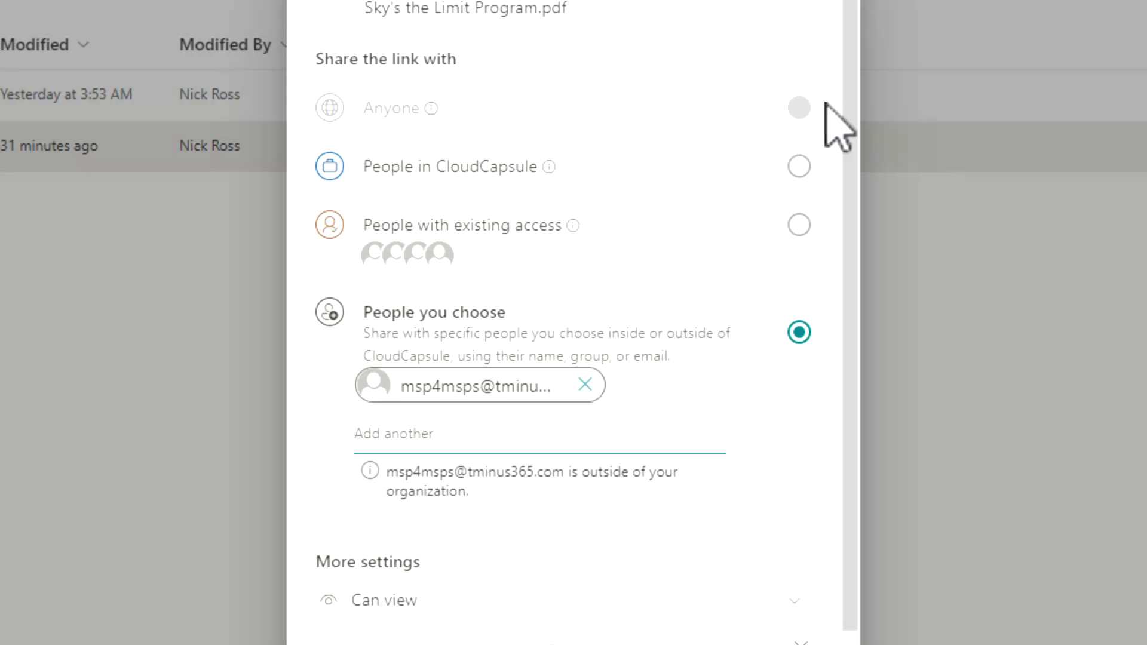
{"action": "scroll", "coordinate": [645, 545], "scroll_direction": "down", "scroll_amount": 1}
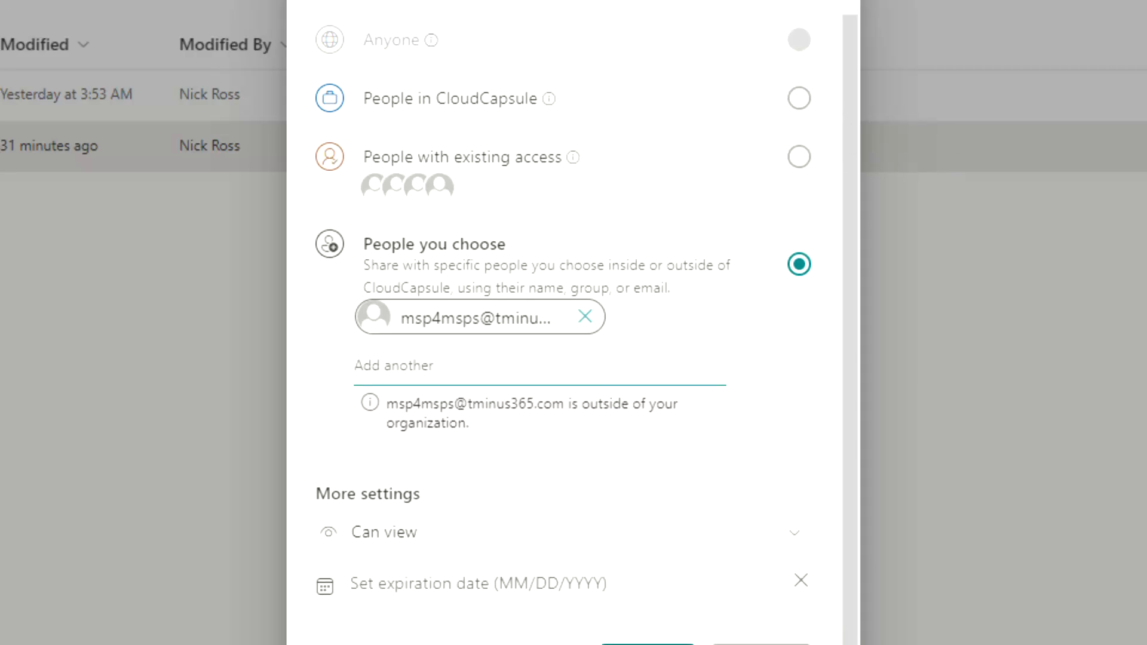
{"action": "left_click", "coordinate": [647, 644]}
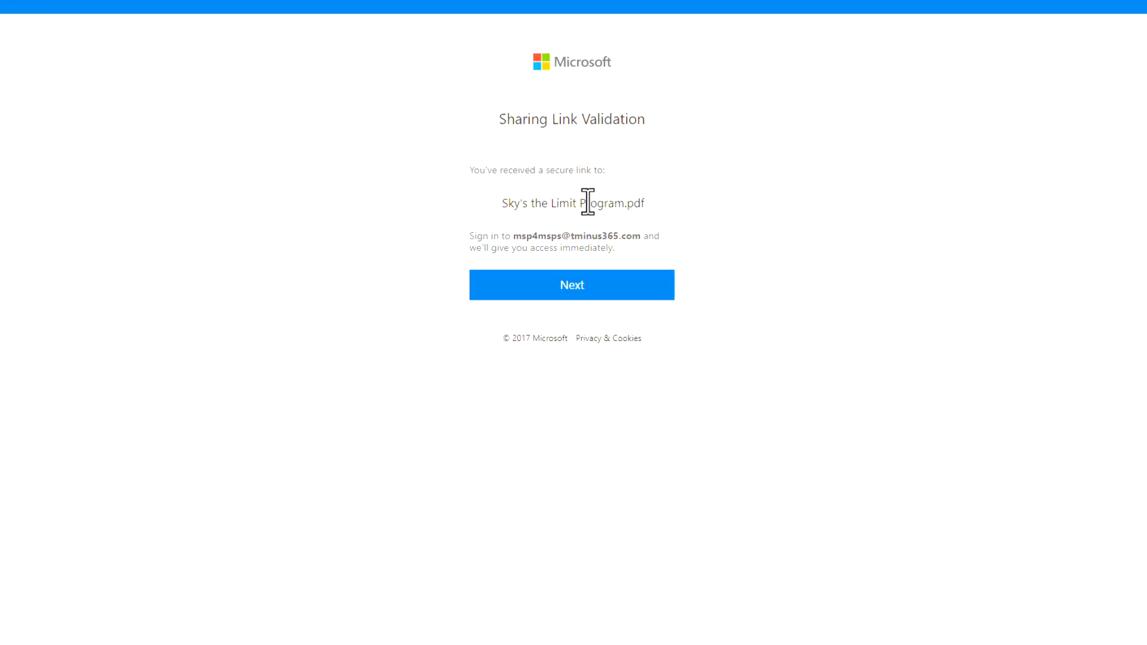
Highlight the invited guest's e-mail address on the Sharing Link Validation page.
{"action": "left_click_drag", "start_coordinate": [464, 346], "coordinate": [650, 346]}
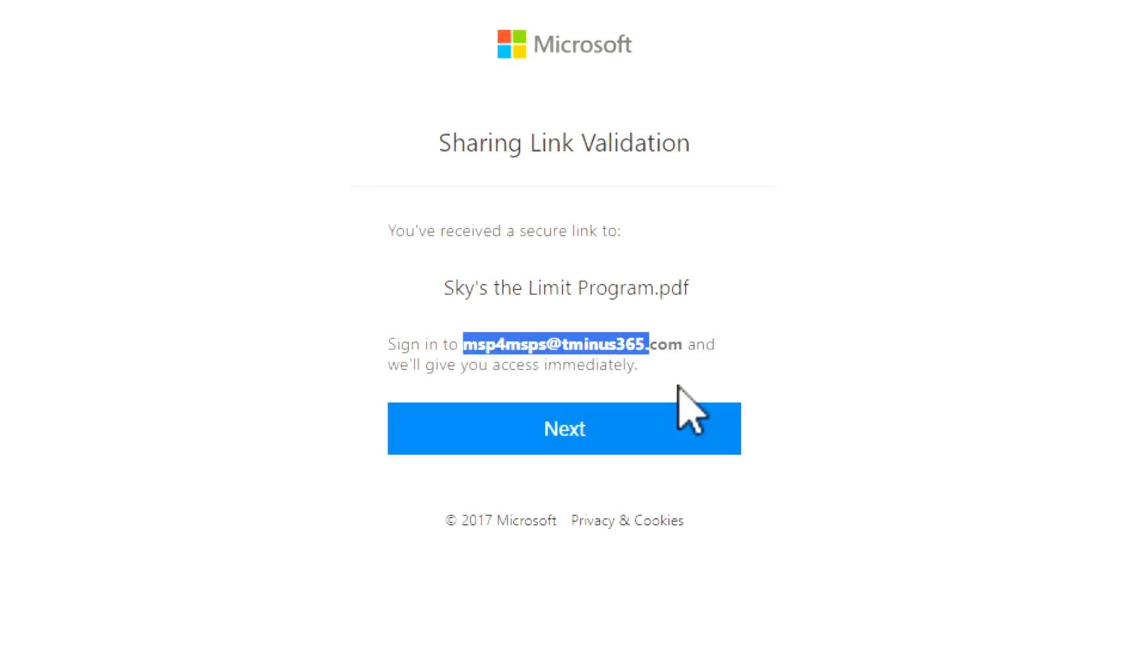
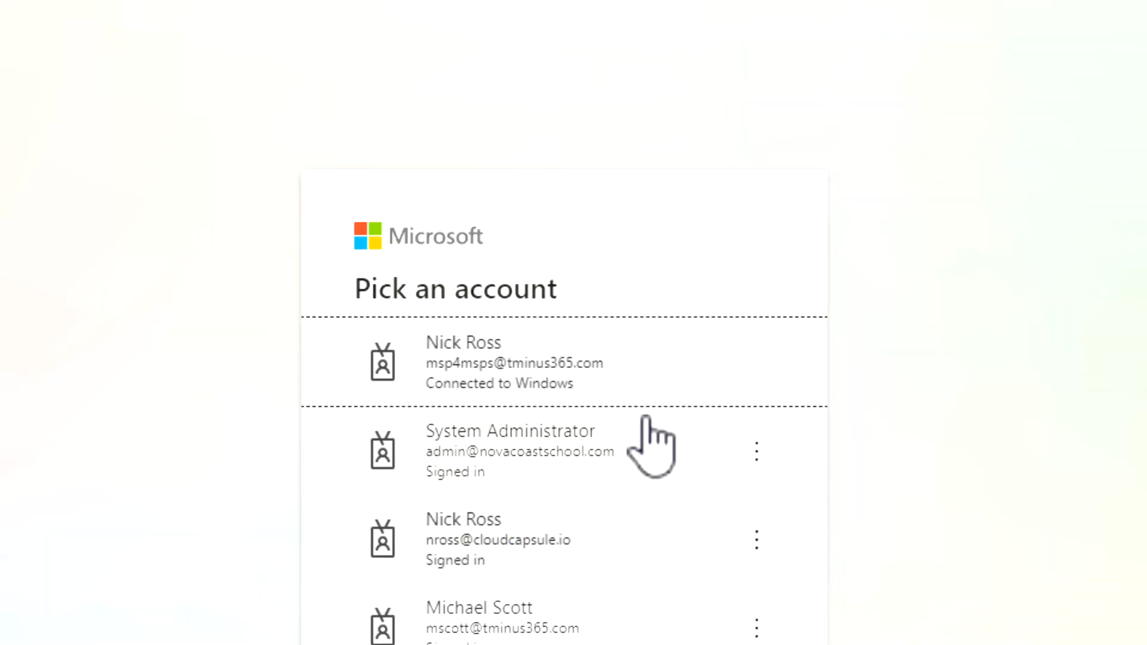
Sign in with the external account, review CloudCapsule's profile and activity permissions, and accept them.
{"action": "left_click", "coordinate": [520, 376]}
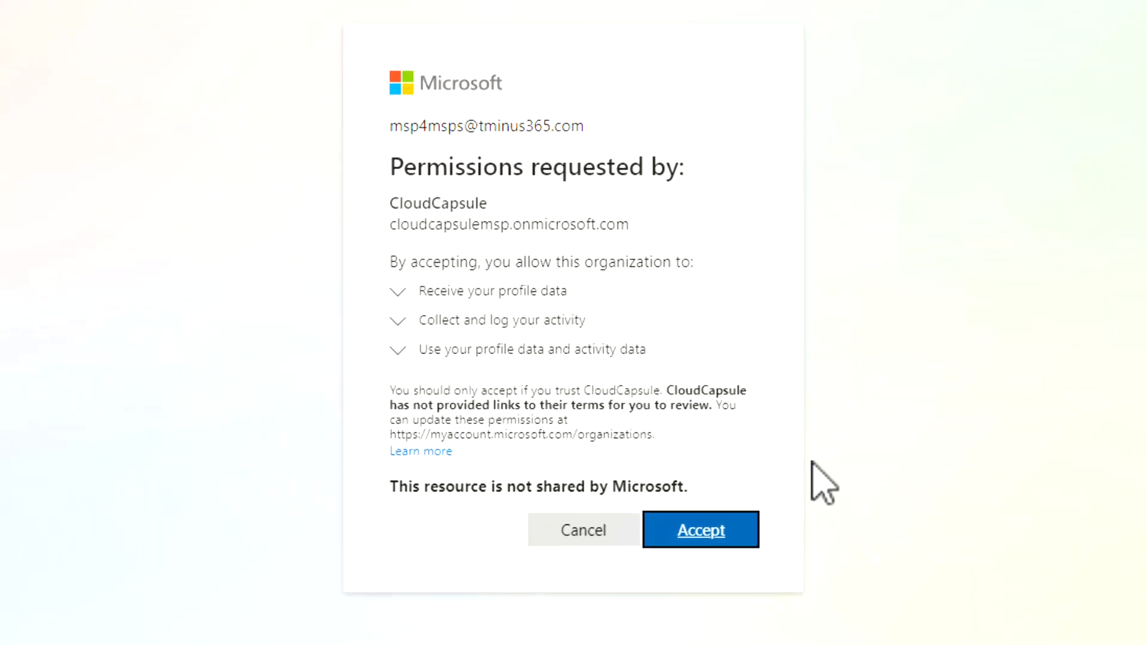
{"action": "left_click", "coordinate": [443, 321]}
{"action": "left_click", "coordinate": [473, 265]}
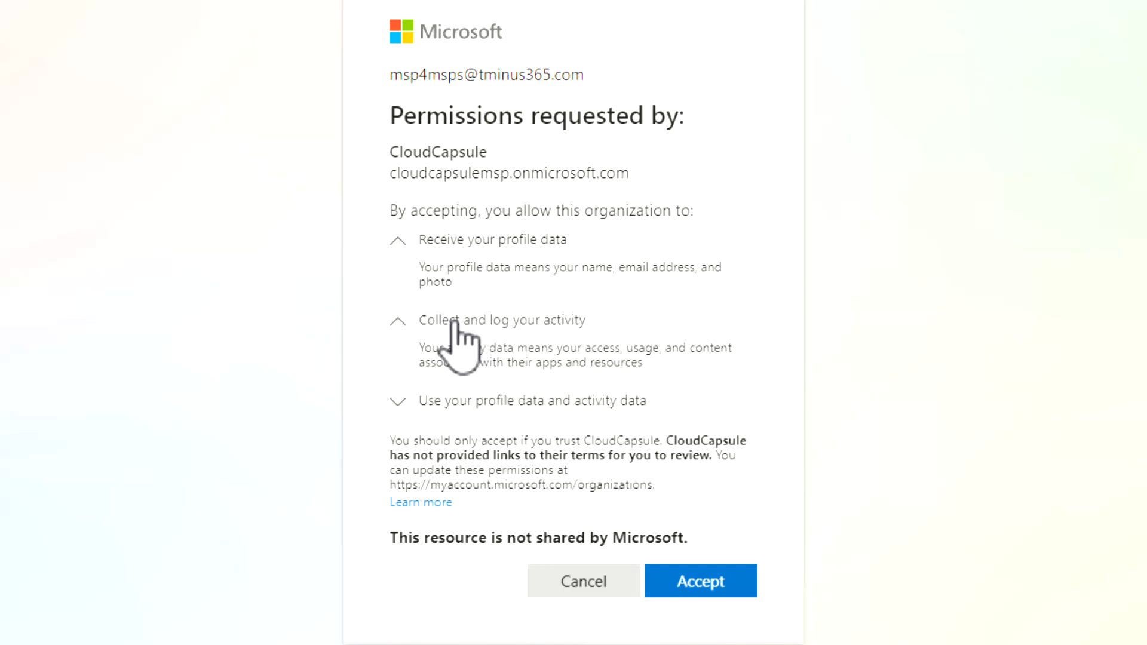
{"action": "left_click", "coordinate": [460, 320]}
{"action": "left_click", "coordinate": [468, 375]}
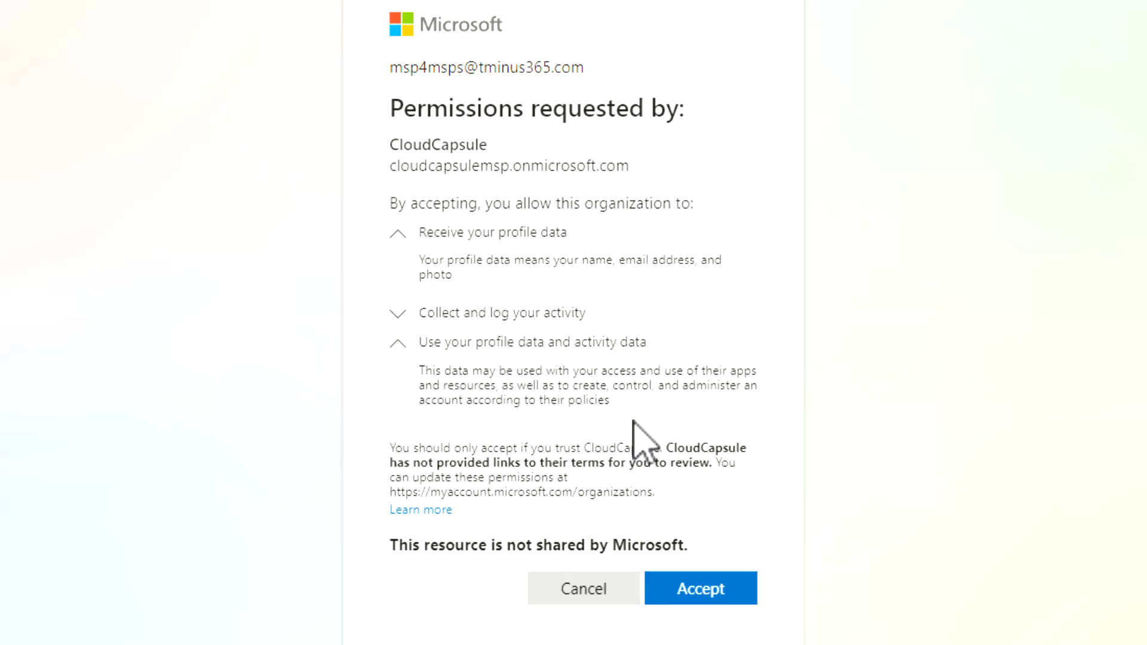
{"action": "left_click", "coordinate": [520, 345]}
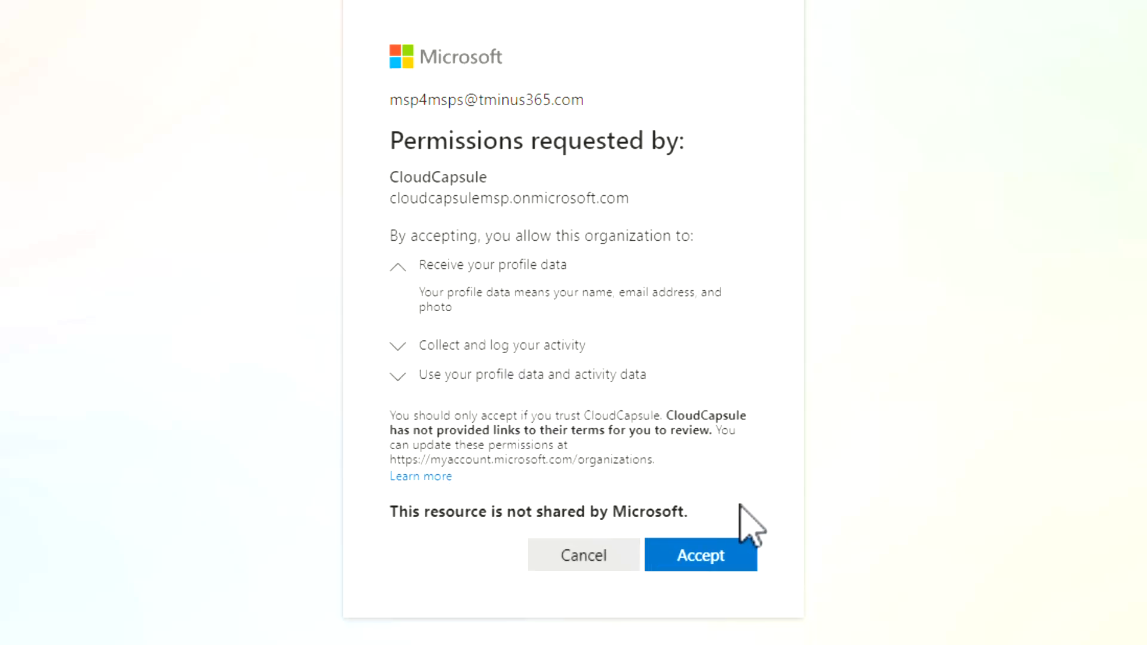
{"action": "left_click", "coordinate": [706, 557]}
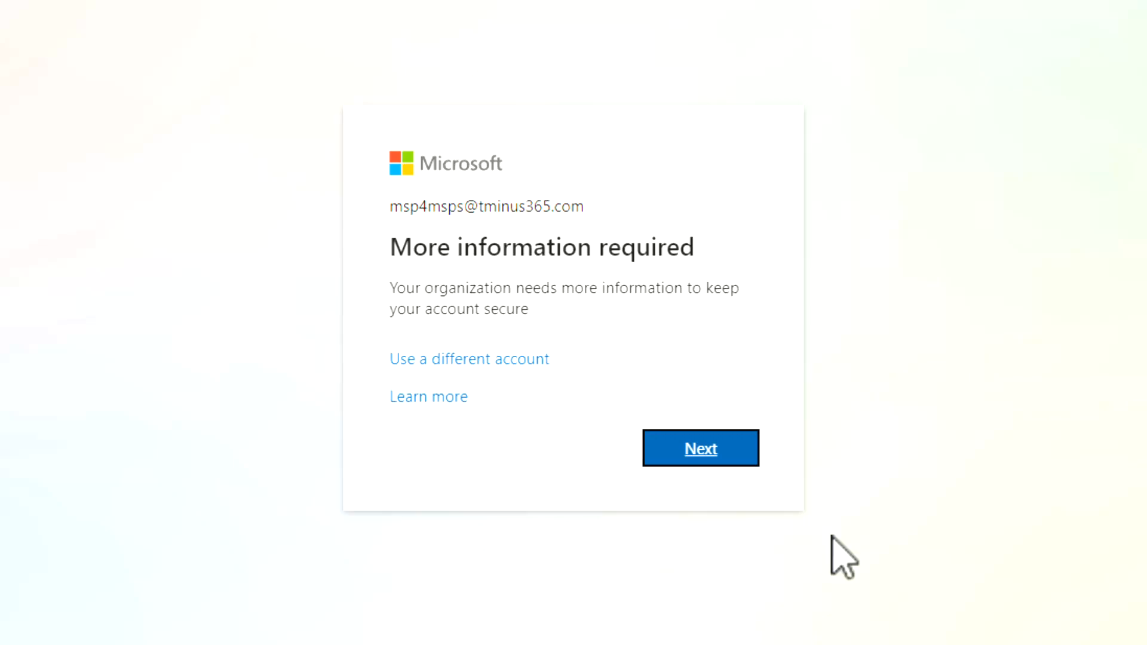
Continue past the 'More information required' security prompt to finish the guest sign-in.
{"action": "left_click", "coordinate": [696, 454]}
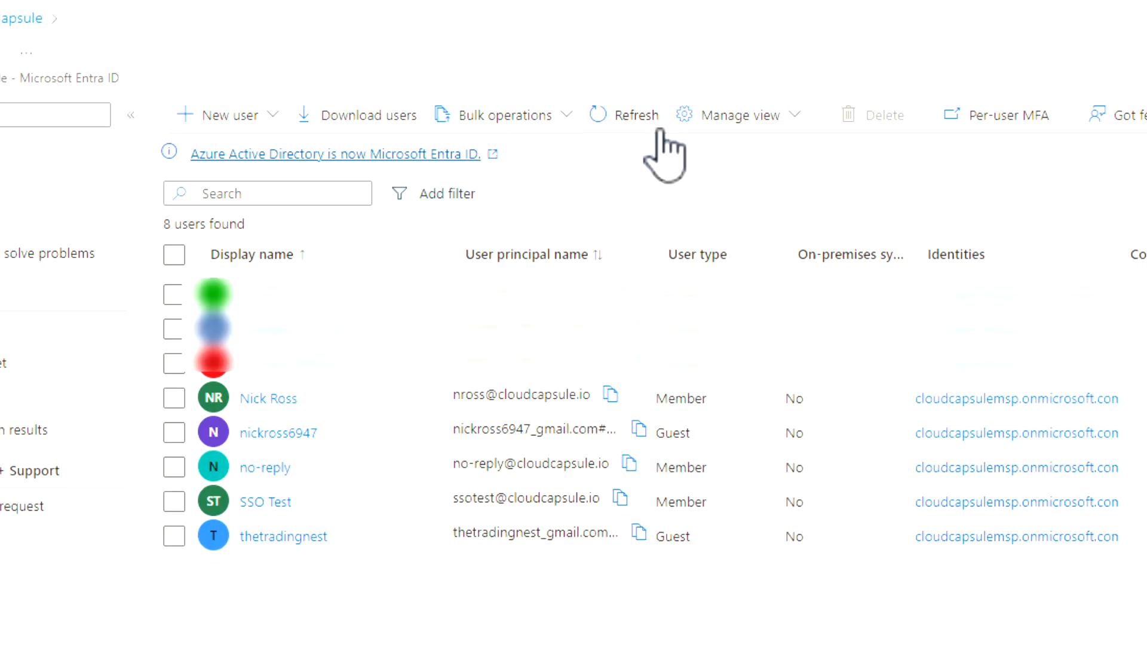
Refresh the Entra users list and highlight the new ExternalAzureAD Guest row.
{"action": "left_click", "coordinate": [635, 119]}
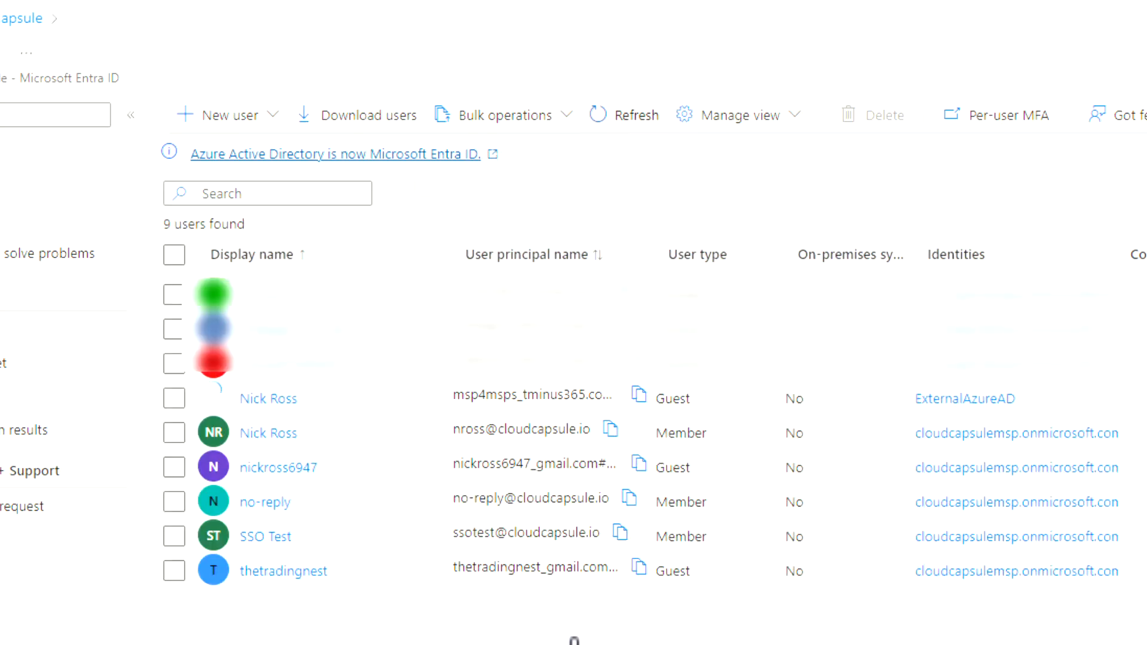
{"action": "left_click_drag", "start_coordinate": [402, 397], "coordinate": [1020, 399]}
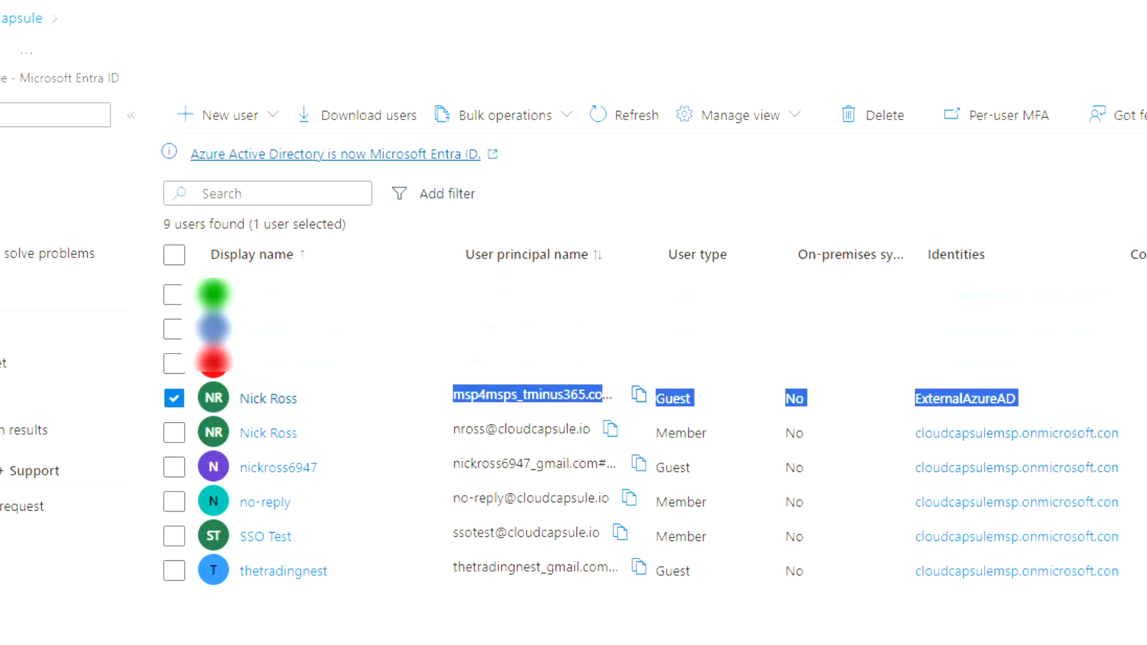
{"action": "left_click", "coordinate": [906, 415]}
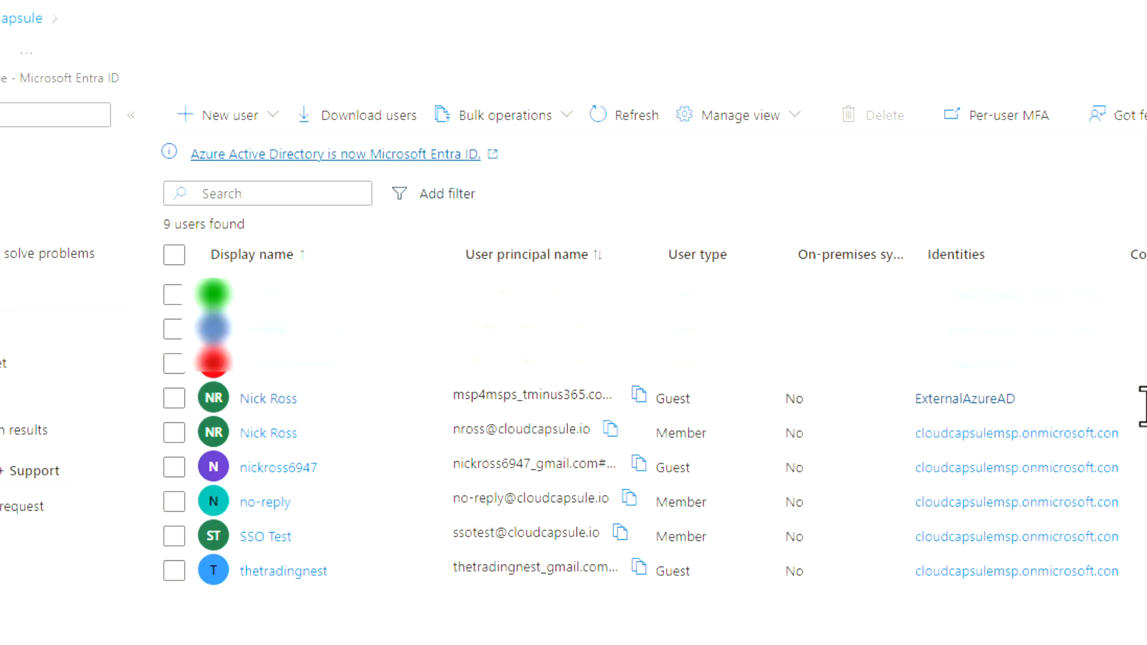
{"action": "left_click_drag", "start_coordinate": [1145, 409], "coordinate": [159, 393]}
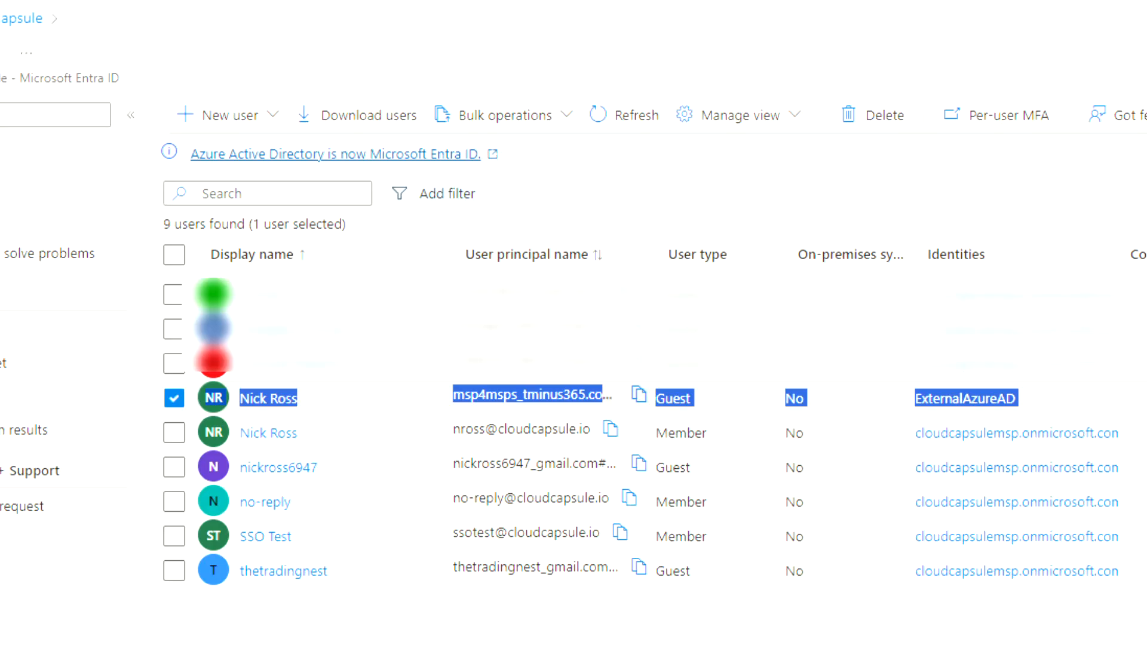
{"action": "left_click", "coordinate": [574, 627]}
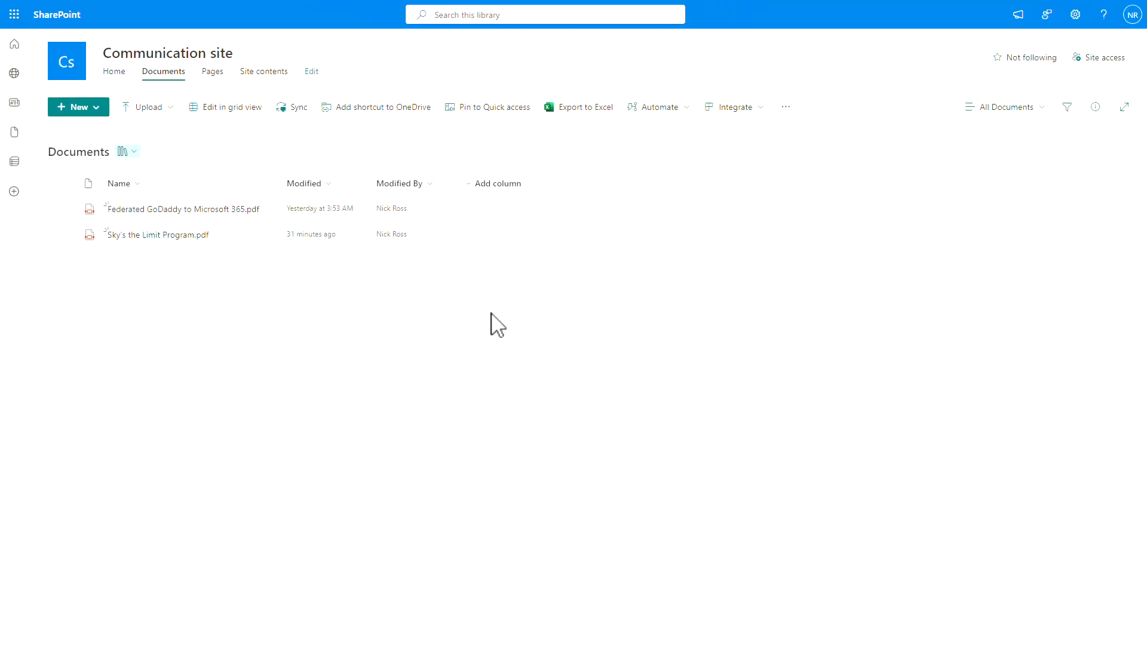
Copy a link to Sky's the Limit Program.pdf limited to People you choose.
{"action": "mouse_move", "coordinate": [268, 241]}
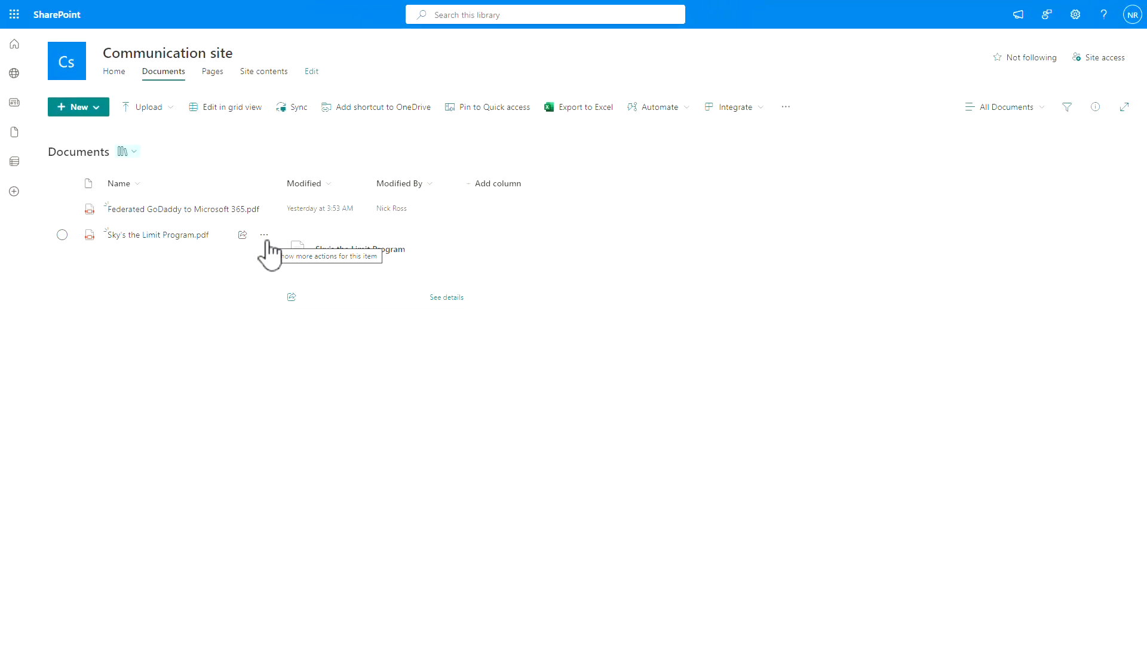
{"action": "left_click", "coordinate": [265, 239]}
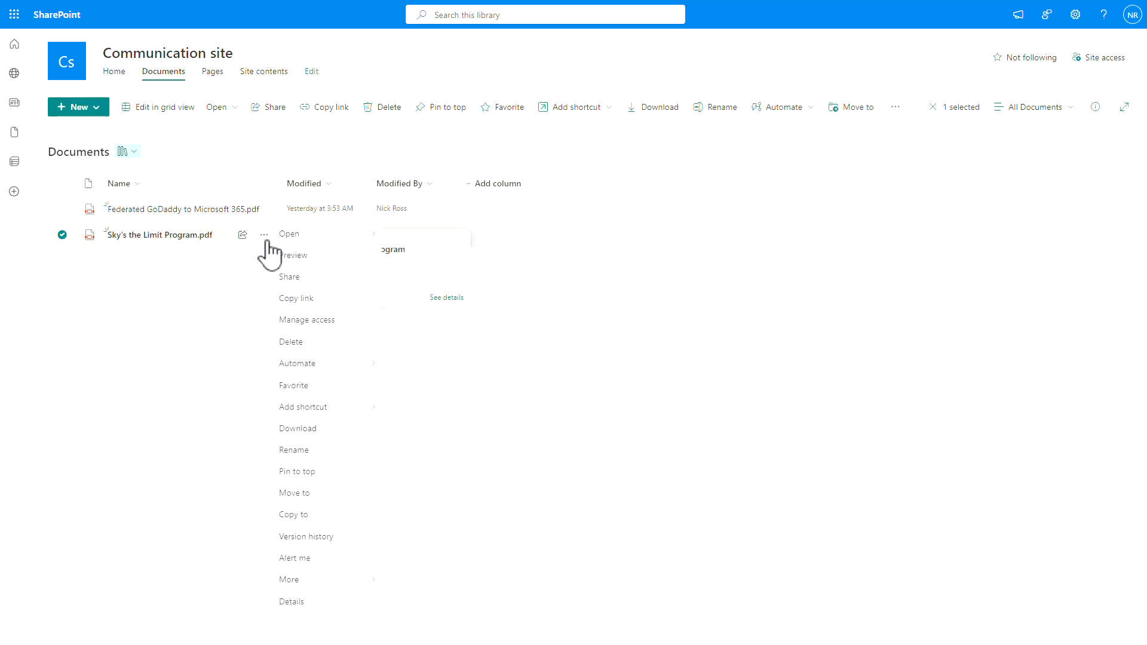
{"action": "left_click", "coordinate": [334, 300]}
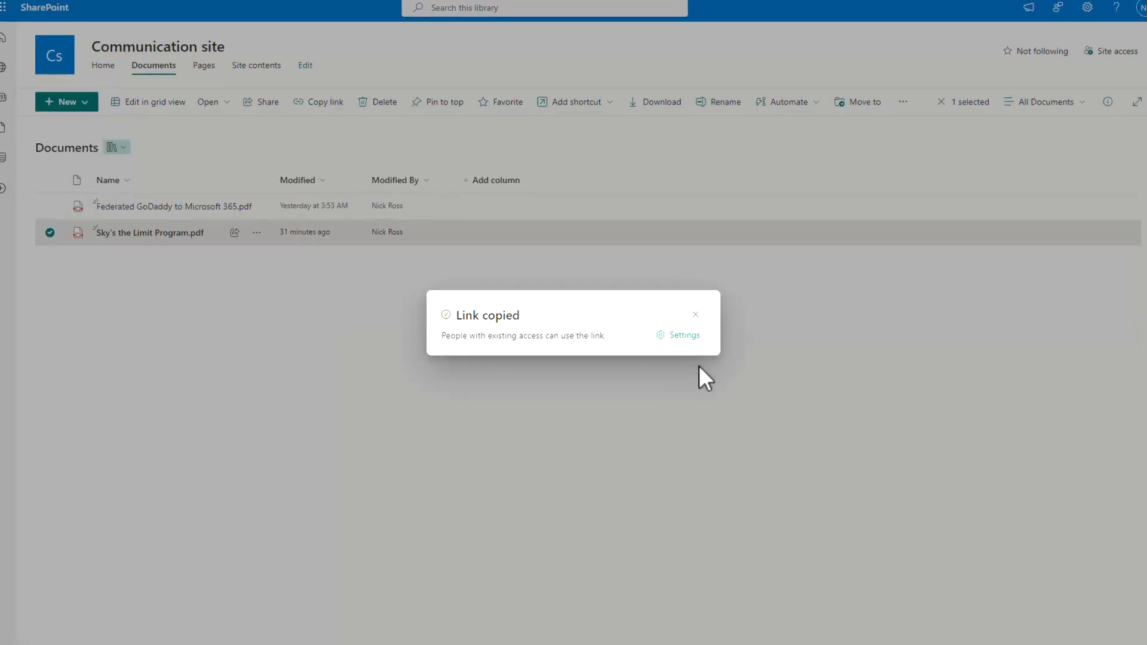
{"action": "left_click", "coordinate": [681, 336]}
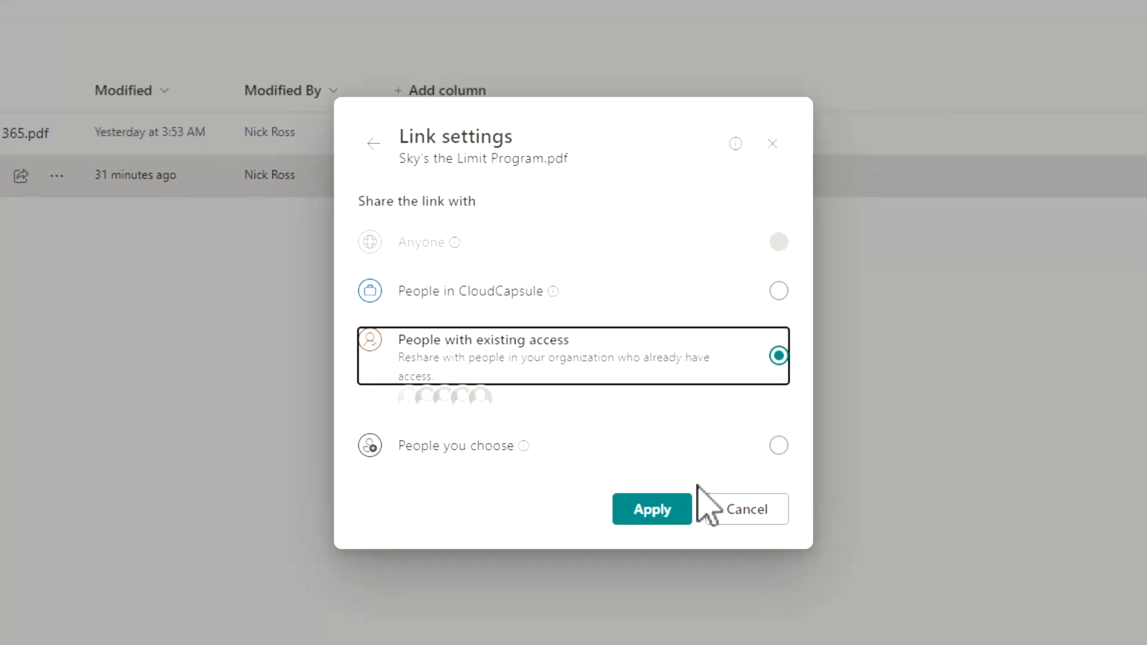
{"action": "left_click", "coordinate": [491, 447]}
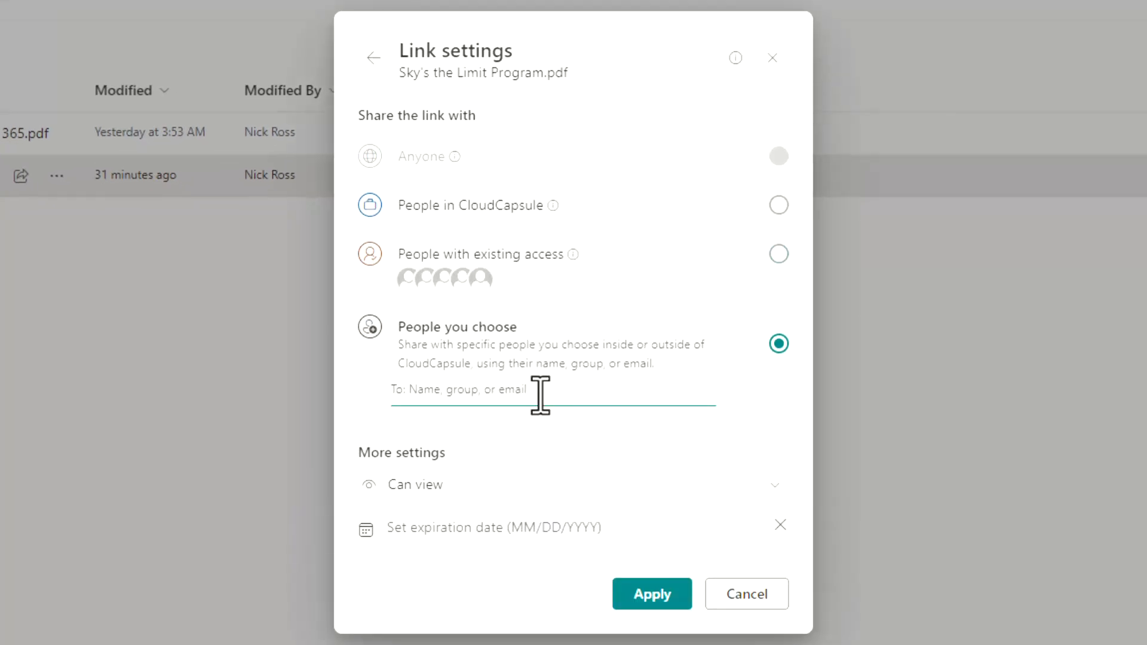
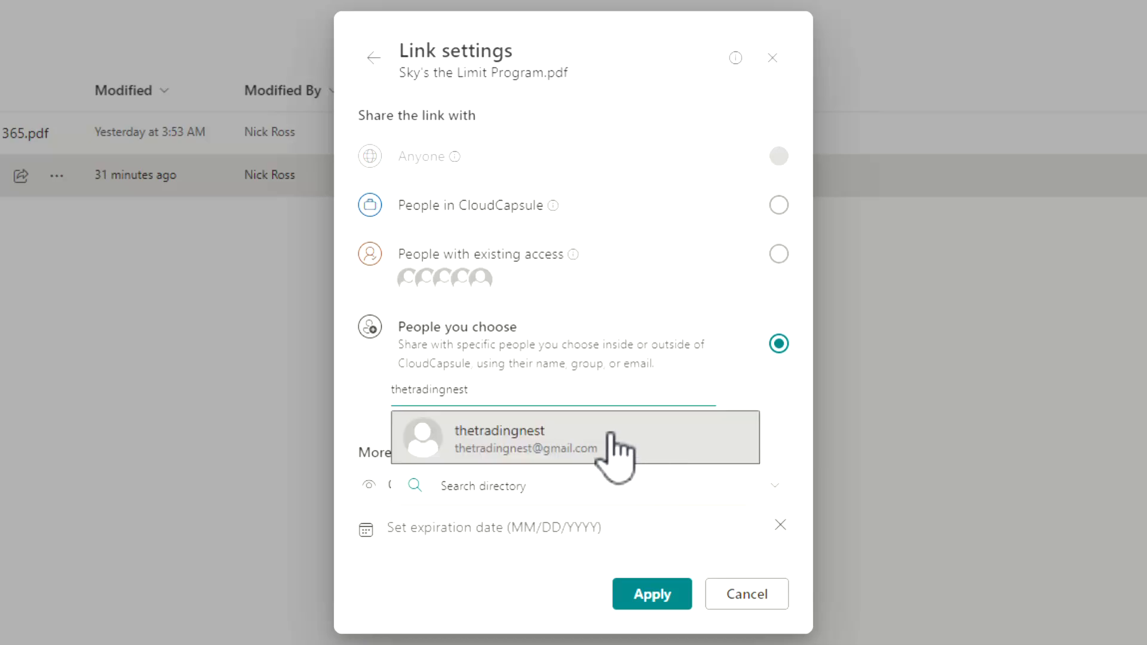
Add the external Gmail guest as the link recipient and apply the settings.
{"action": "left_click", "coordinate": [604, 460]}
{"action": "scroll", "coordinate": [657, 597], "scroll_direction": "down", "scroll_amount": 1}
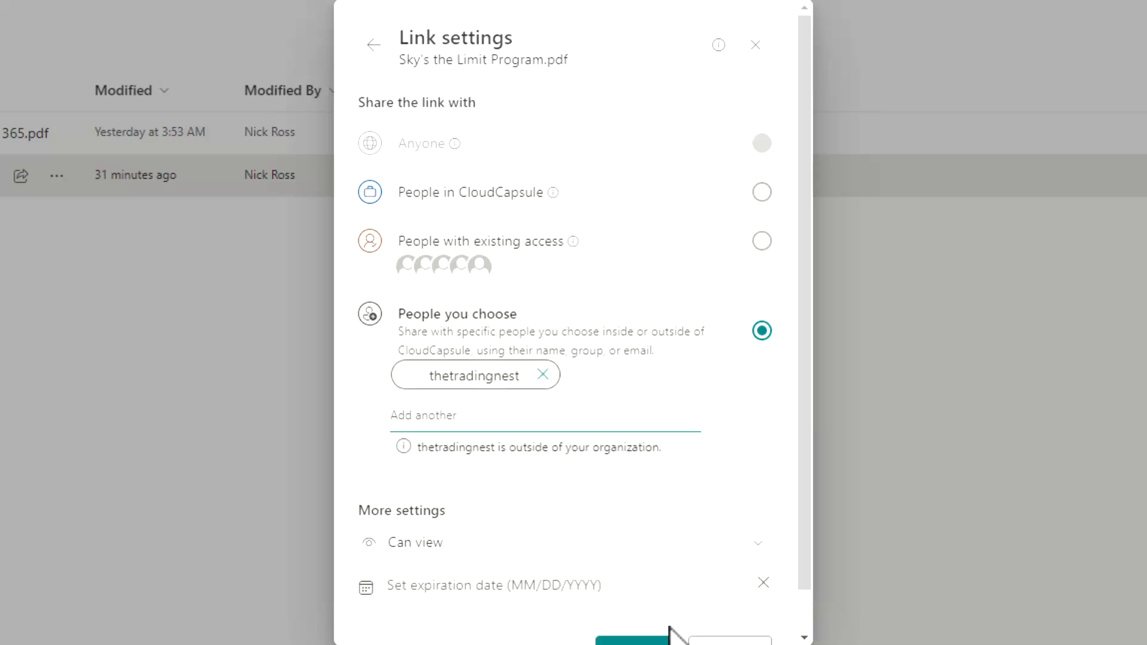
{"action": "left_click", "coordinate": [638, 610]}
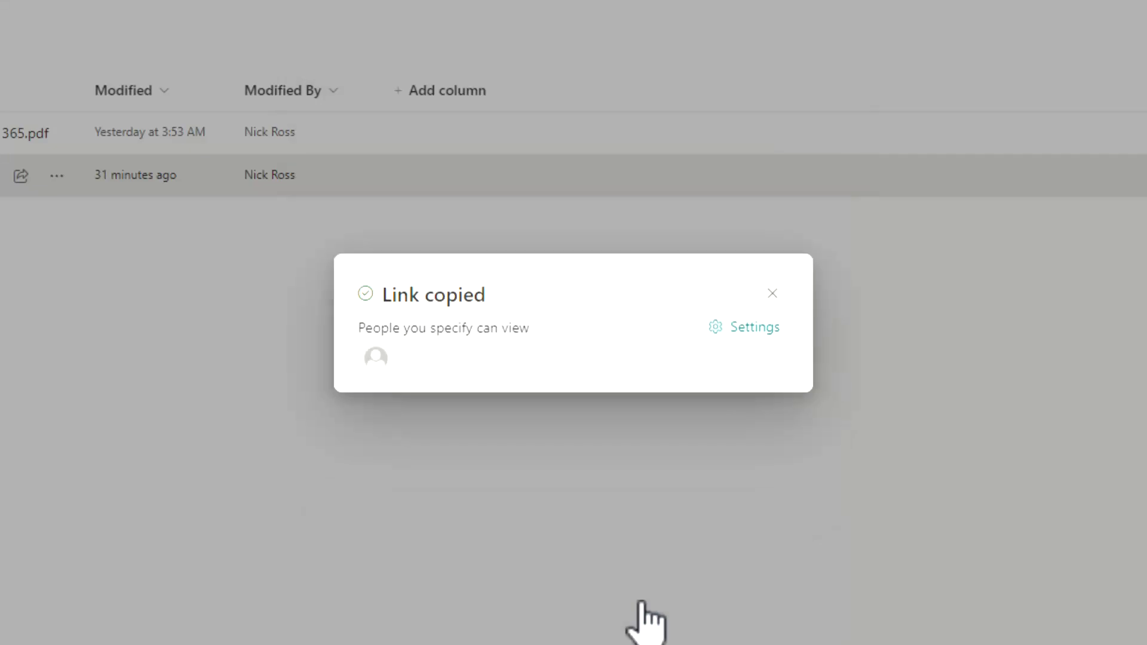
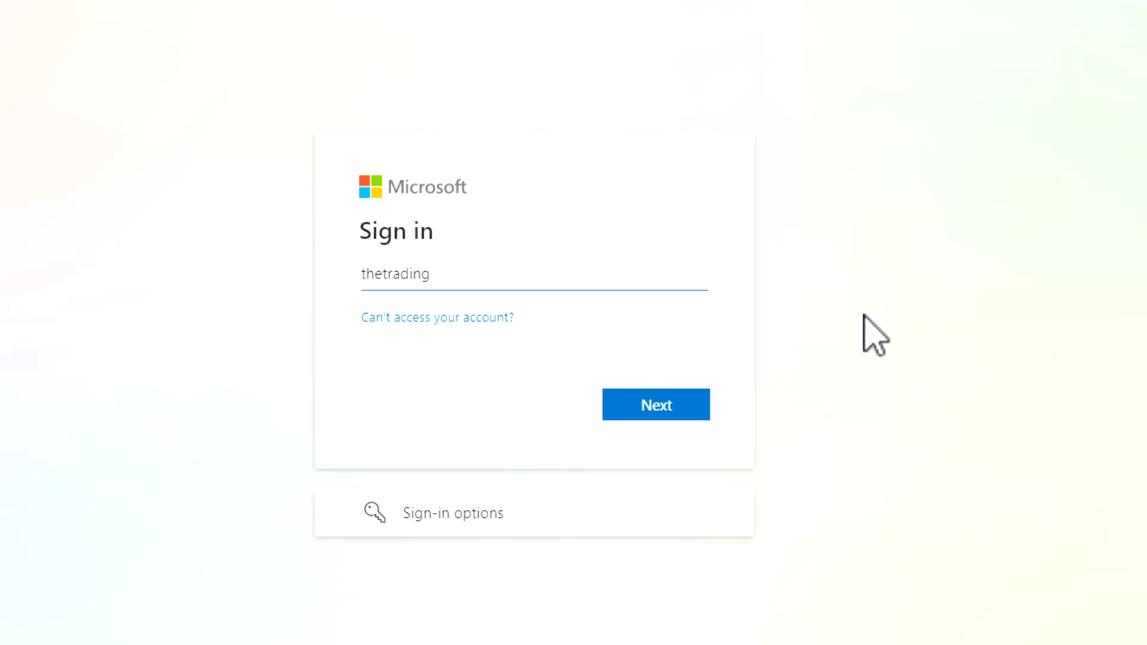
Enter the guest's Gmail address at Microsoft sign-in and continue to the send-code page.
{"action": "left_click", "coordinate": [651, 399]}
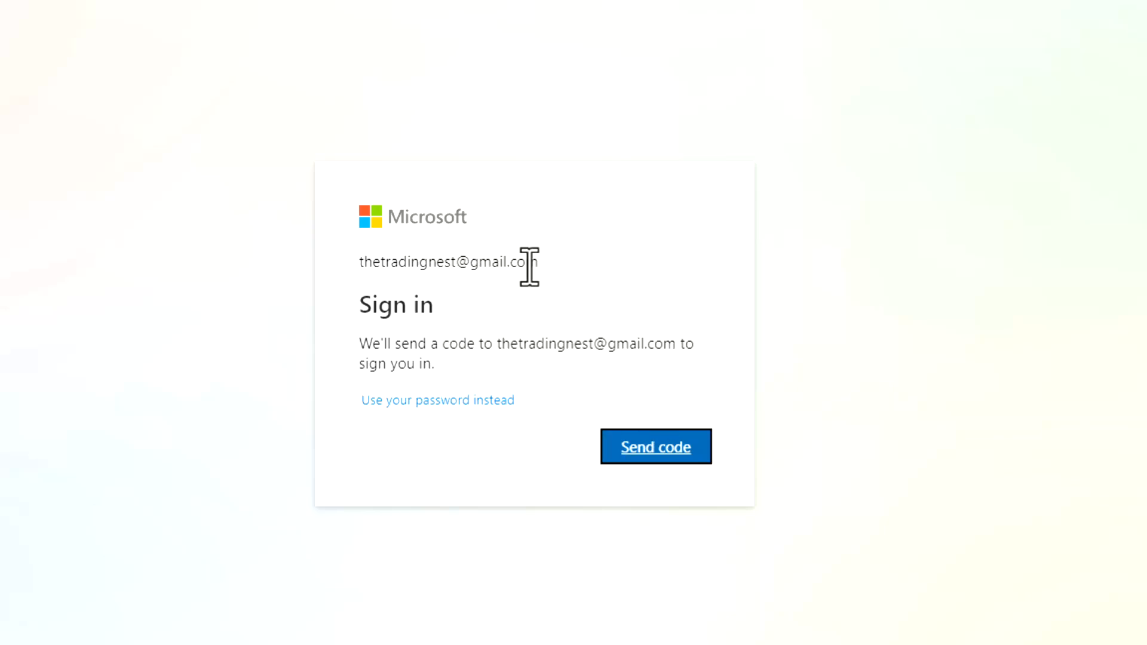
{"action": "left_click", "coordinate": [371, 361]}
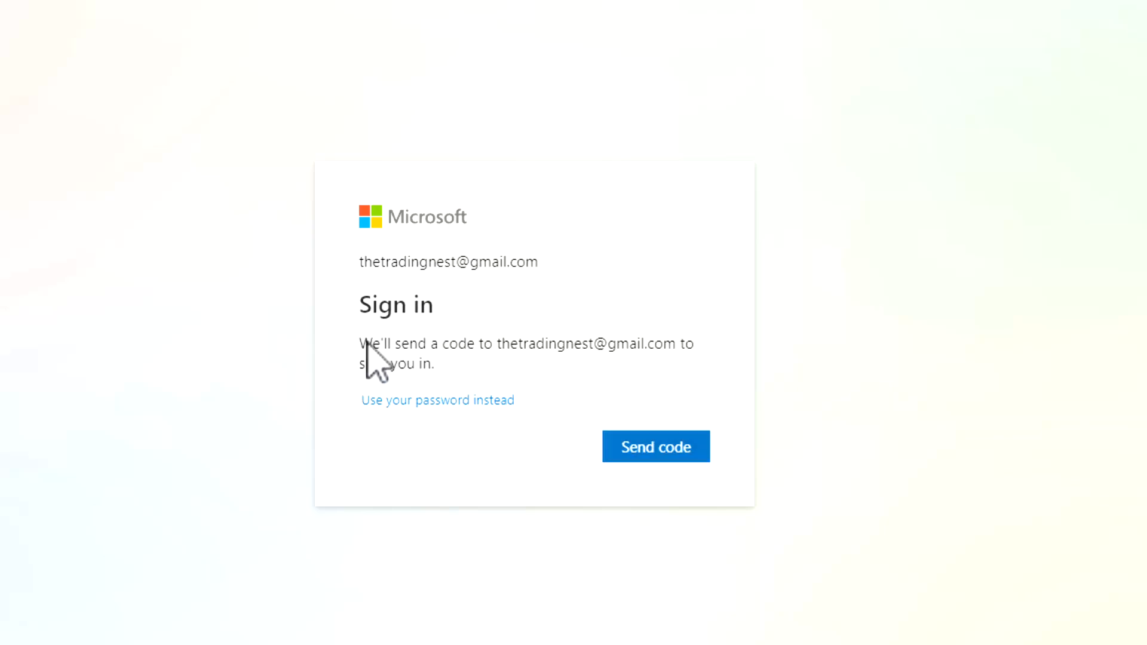
{"action": "key", "text": "ctrl+a"}
{"action": "left_click", "coordinate": [540, 366]}
Request a one-time code, then open the 'Your single-use code' email in Gmail and select the code.
{"action": "left_click", "coordinate": [675, 452]}
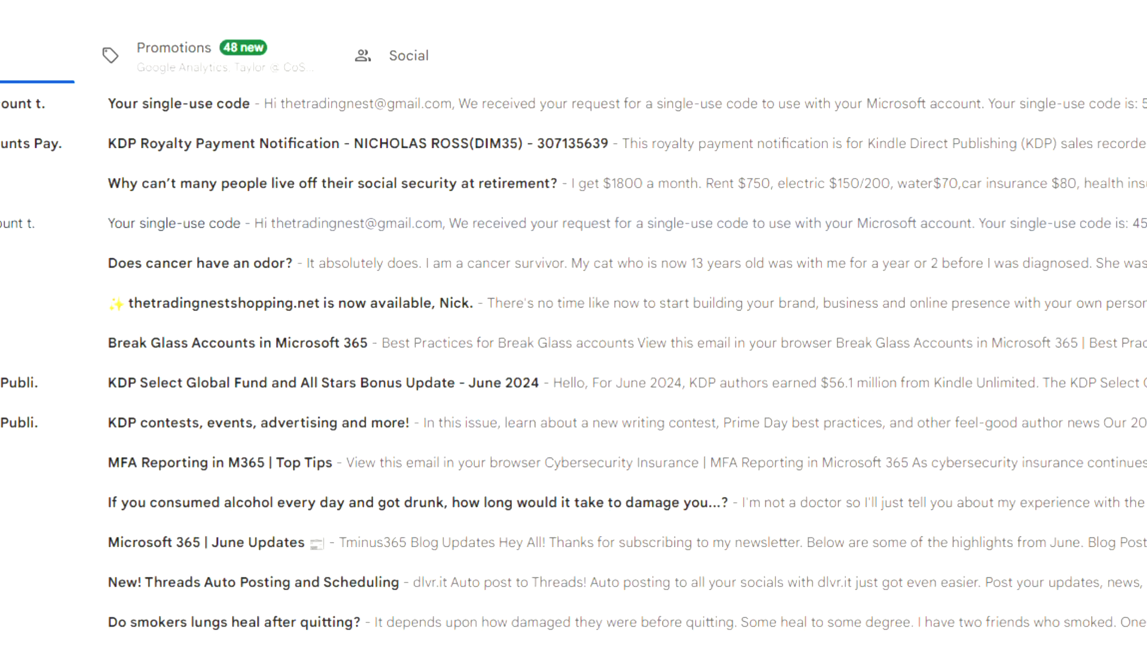
{"action": "left_click", "coordinate": [104, 108]}
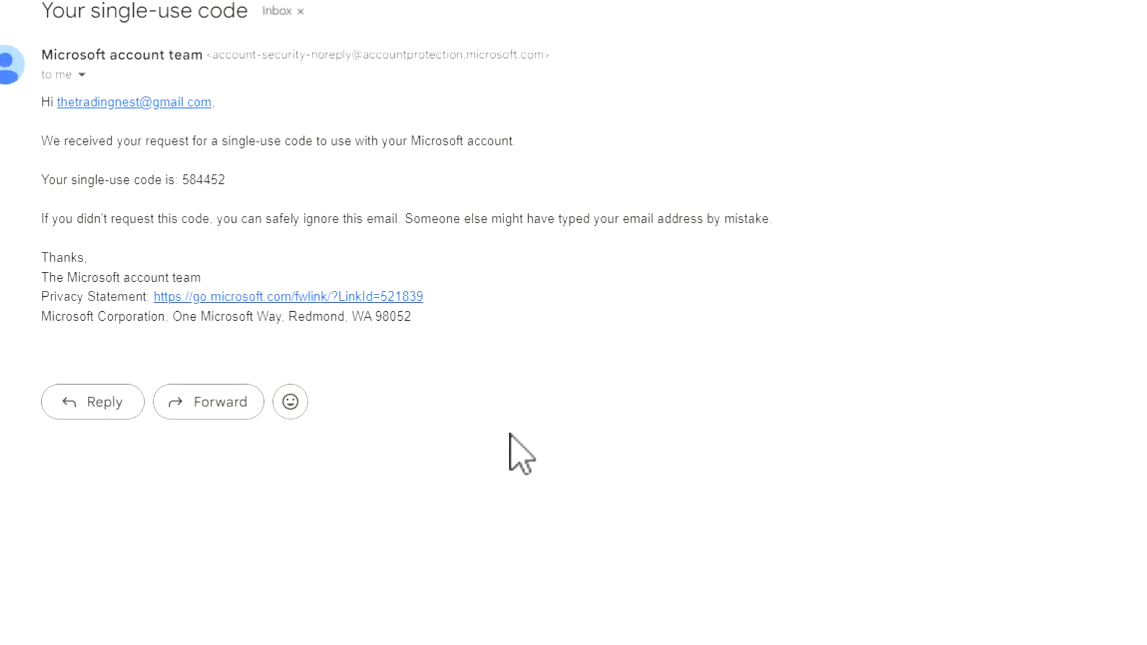
{"action": "double_click", "coordinate": [227, 191]}
{"action": "key", "text": "ctrl+c"}
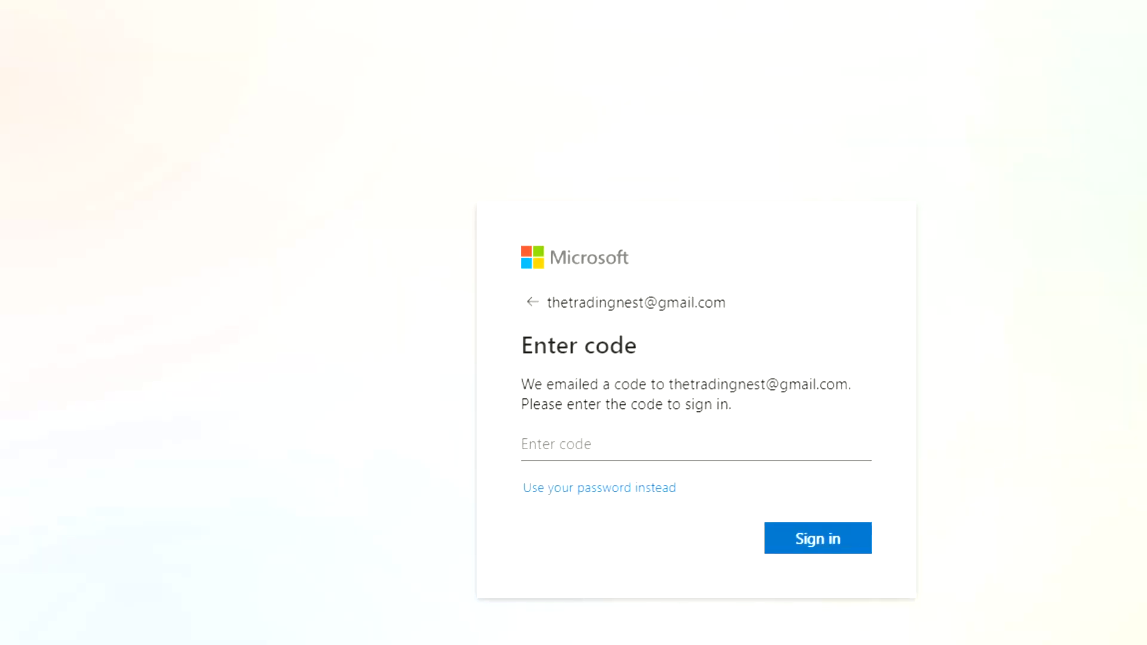
Sign in with the pasted one-time code, choose No to staying signed in, and accept CloudCapsule's permissions.
{"action": "left_click", "coordinate": [712, 385]}
{"action": "key", "text": "ctrl+v"}
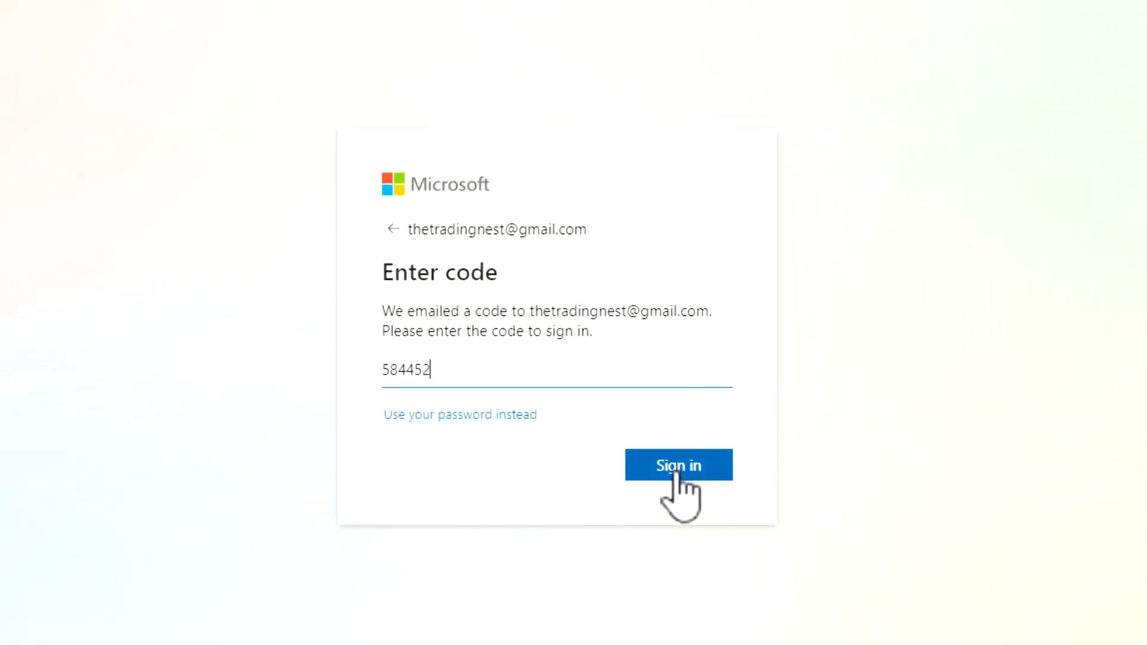
{"action": "left_click", "coordinate": [677, 465]}
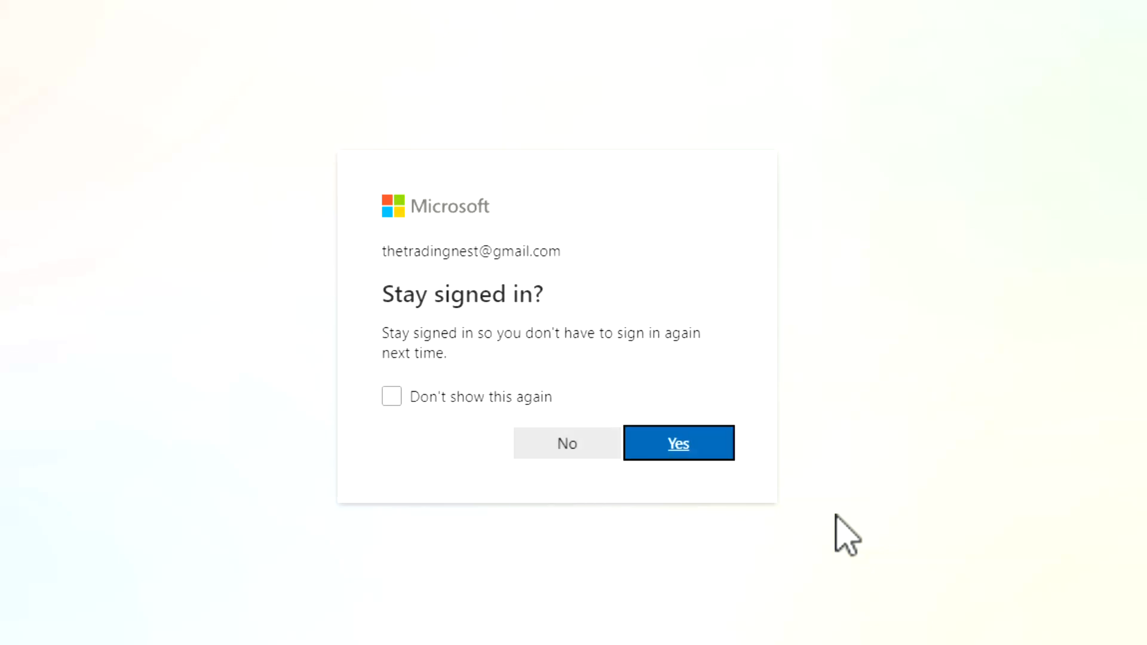
{"action": "left_click", "coordinate": [565, 451]}
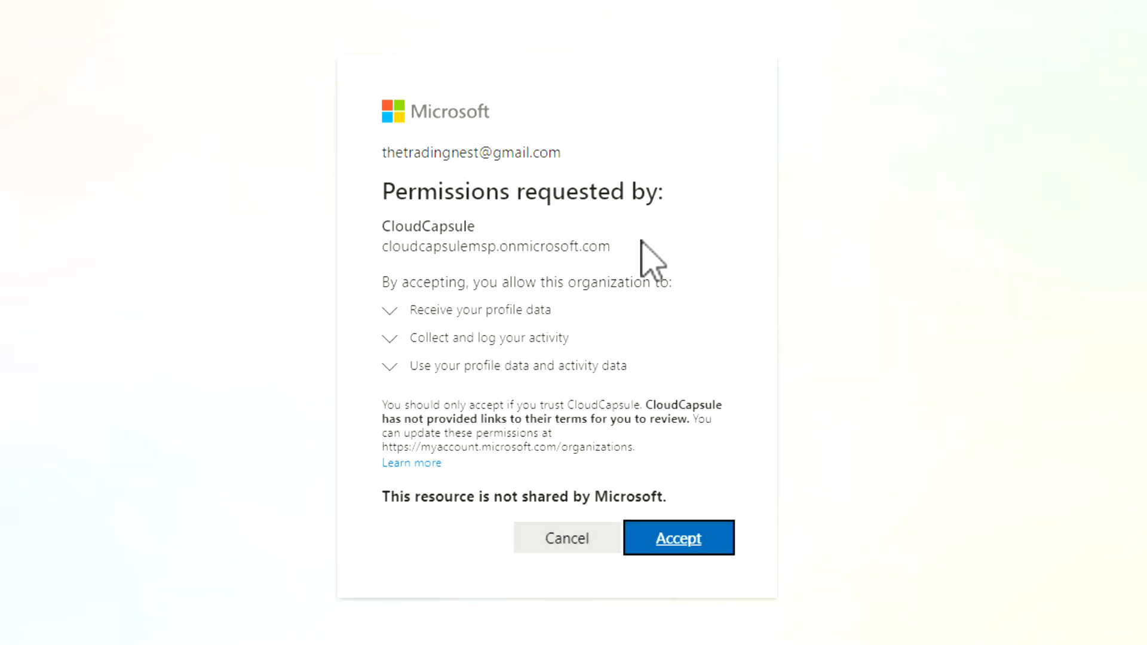
{"action": "left_click", "coordinate": [663, 549]}
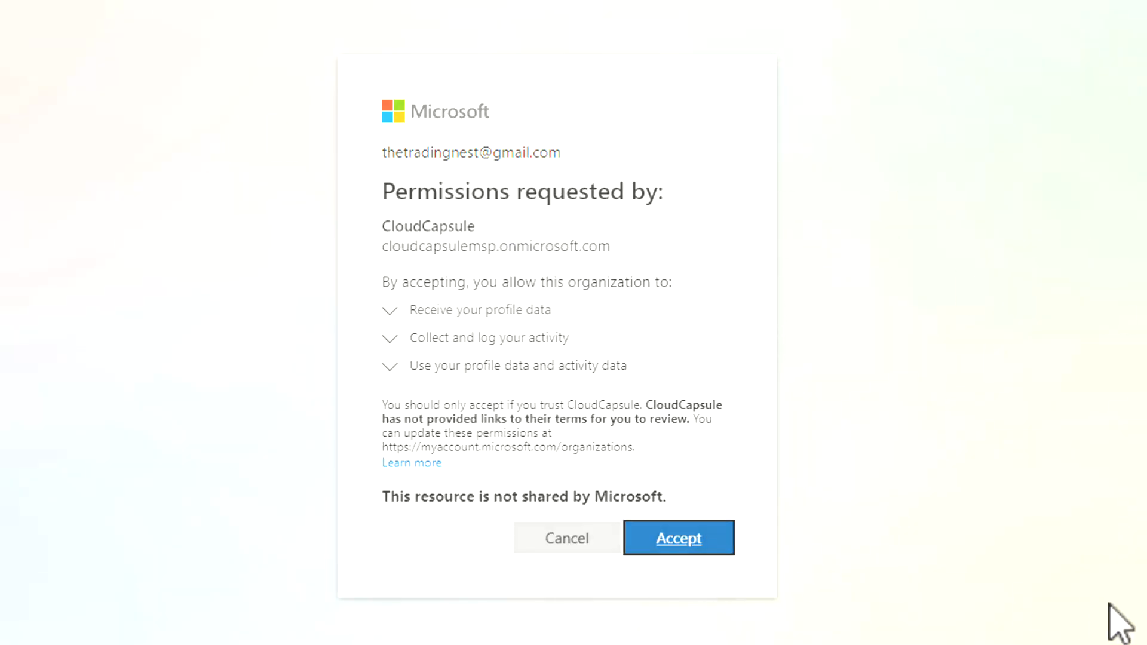